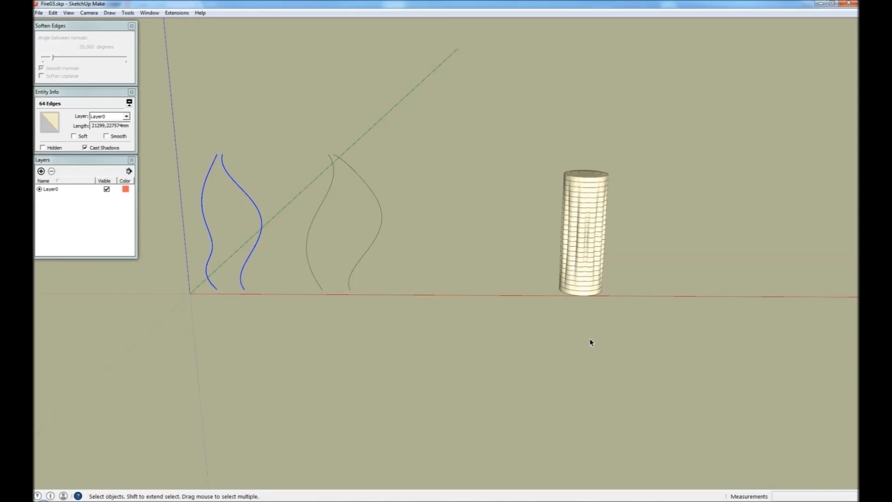
# - Examine the layered fluted cylinder and the two pairs of flame curves from several angles
pyautogui.click(590, 338)
pyautogui.scroll(3, 604, 234)
pyautogui.scroll(2, 599, 217)
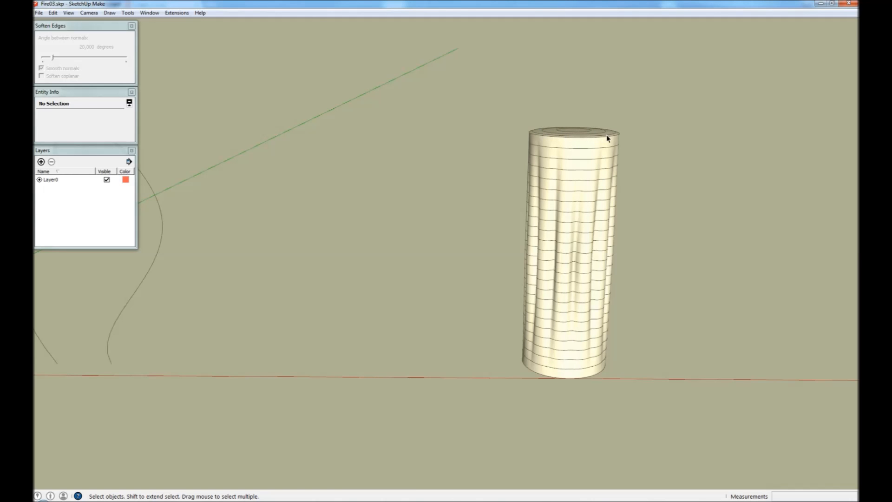
pyautogui.moveTo(590, 146); pyautogui.dragTo(588, 131, button='middle')
pyautogui.scroll(5, 585, 134)
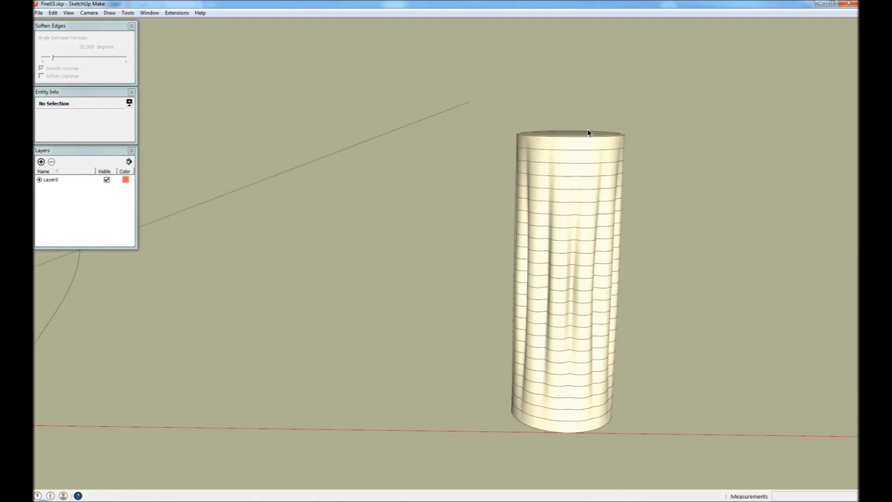
pyautogui.scroll(-4, 672, 148)
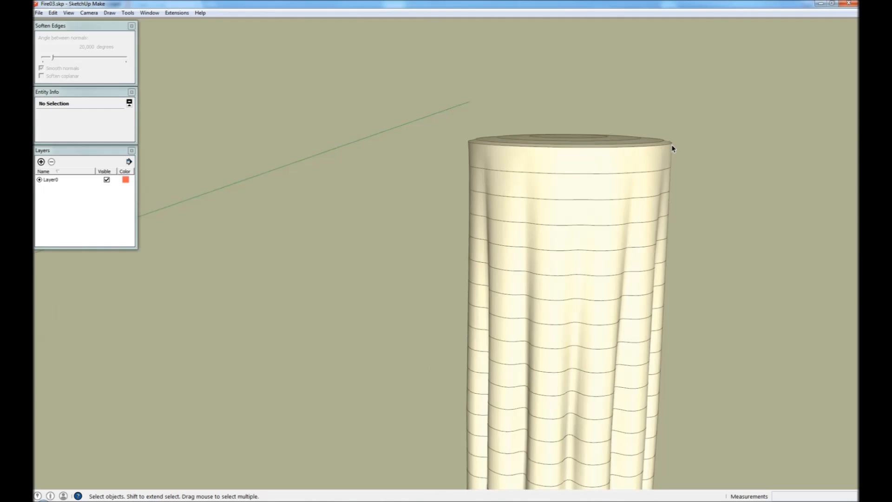
pyautogui.scroll(-3, 672, 148)
pyautogui.moveTo(334, 157); pyautogui.dragTo(333, 157)
pyautogui.moveTo(290, 236); pyautogui.dragTo(207, 197)
pyautogui.click(445, 250)
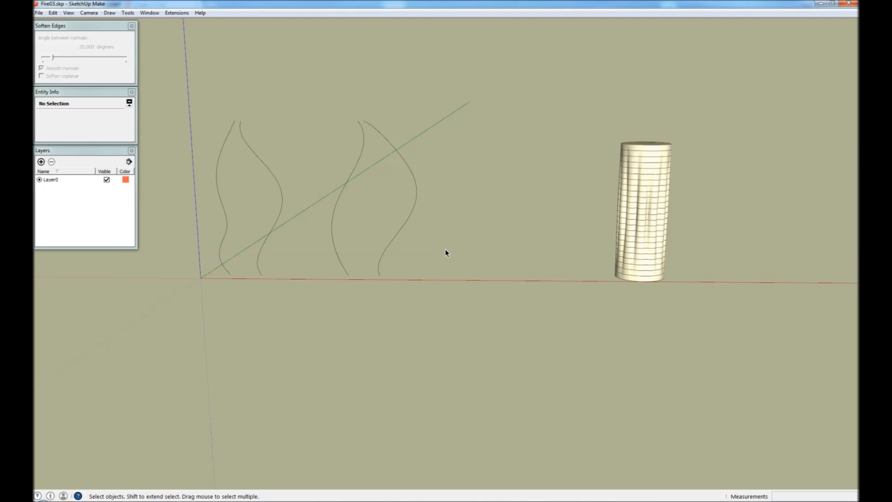
pyautogui.moveTo(445, 252); pyautogui.dragTo(597, 255, button='middle')
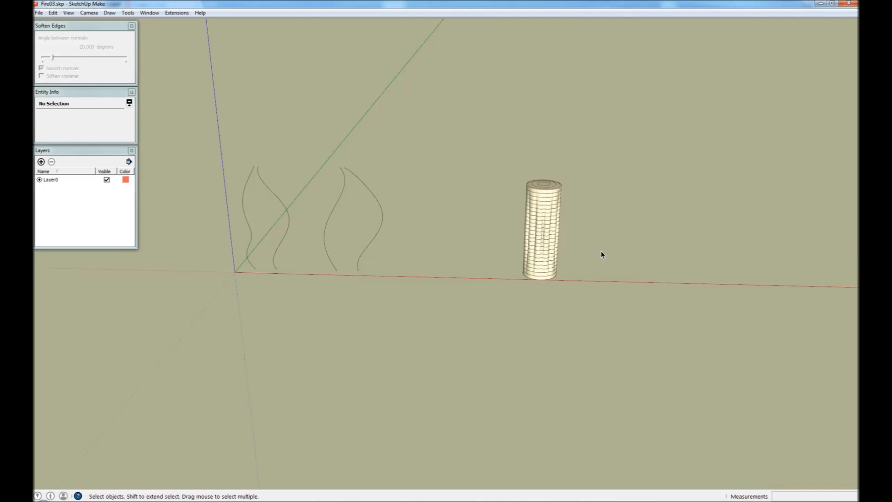
# - Draw a flat rectangle on the ground along the red axis, beside the cylinder
pyautogui.press('r')
pyautogui.click(573, 280)
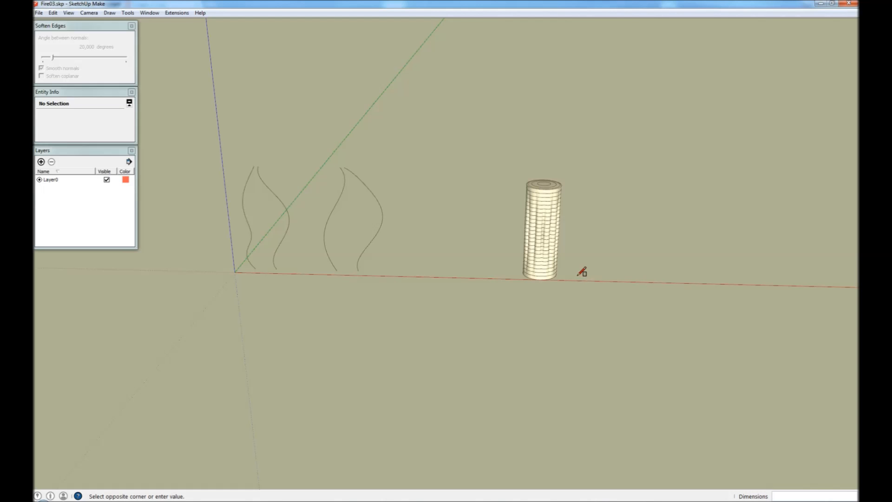
pyautogui.click(624, 204)
pyautogui.press('space')
# - Copy the rectangle straight up by one cylinder layer, about 347 mm, and repeat the copy 25 times
pyautogui.doubleClick(606, 237)
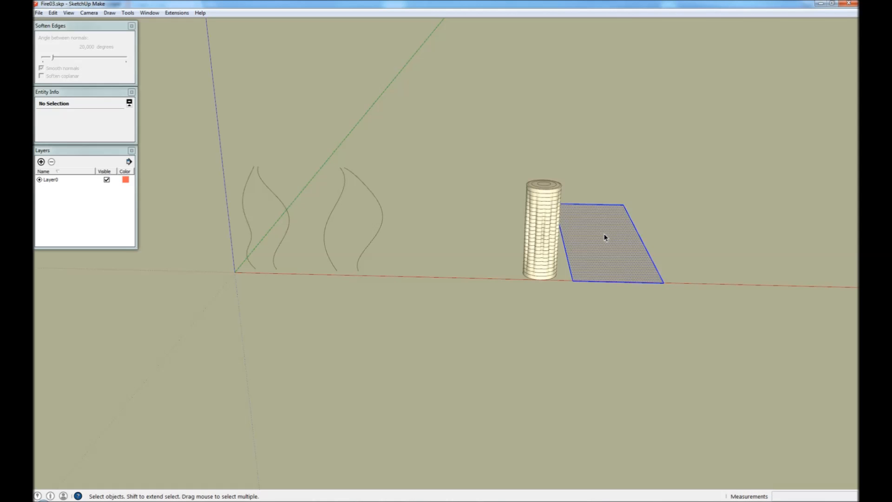
pyautogui.scroll(2, 605, 238)
pyautogui.scroll(3, 604, 238)
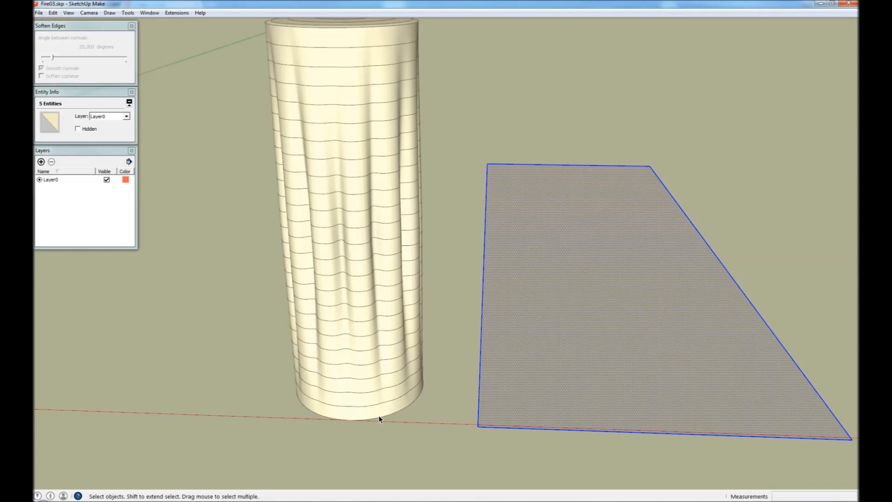
pyautogui.scroll(-3, 418, 385)
pyautogui.press('m')
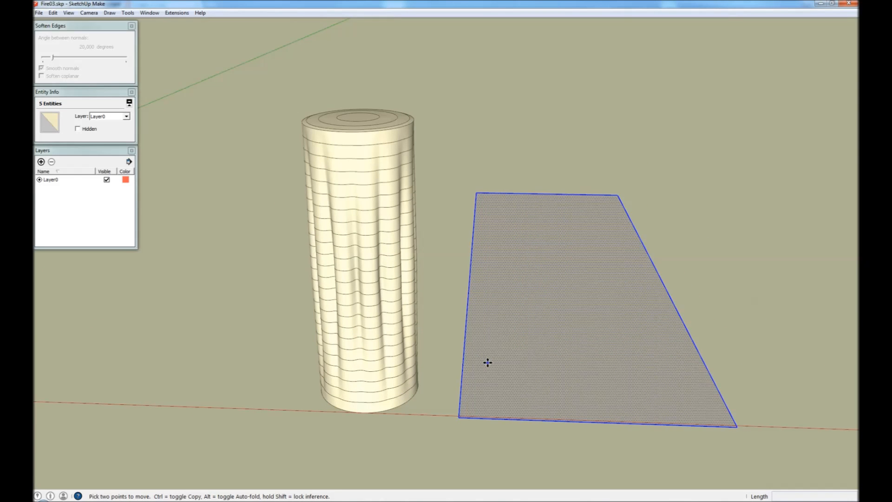
pyautogui.click(488, 363)
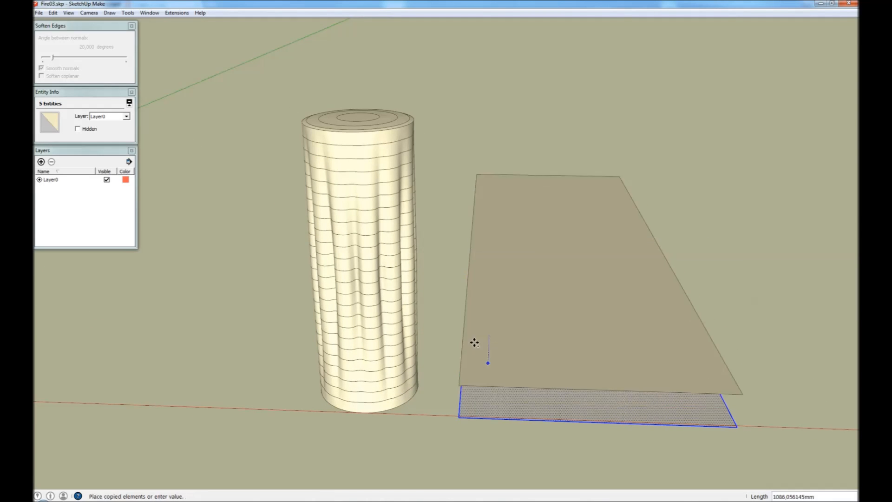
pyautogui.click(408, 390)
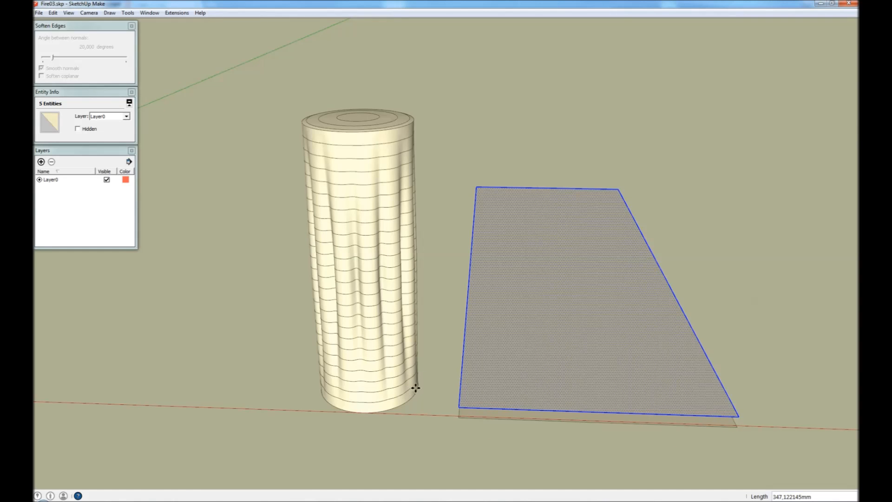
pyautogui.write('25x')
pyautogui.press('Return')
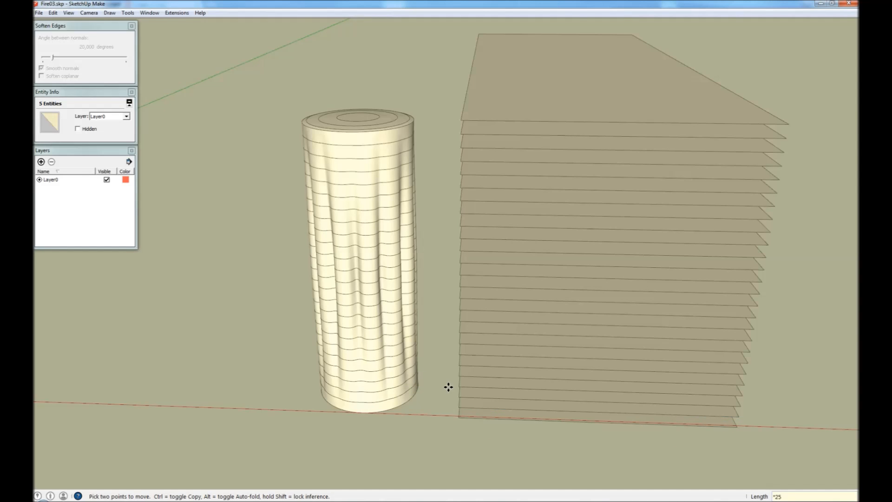
pyautogui.press('space')
# - Move the uppermost rectangle of the stack vertically to match the height of the cylinder's top face
pyautogui.moveTo(467, 425); pyautogui.dragTo(506, 207, button='middle')
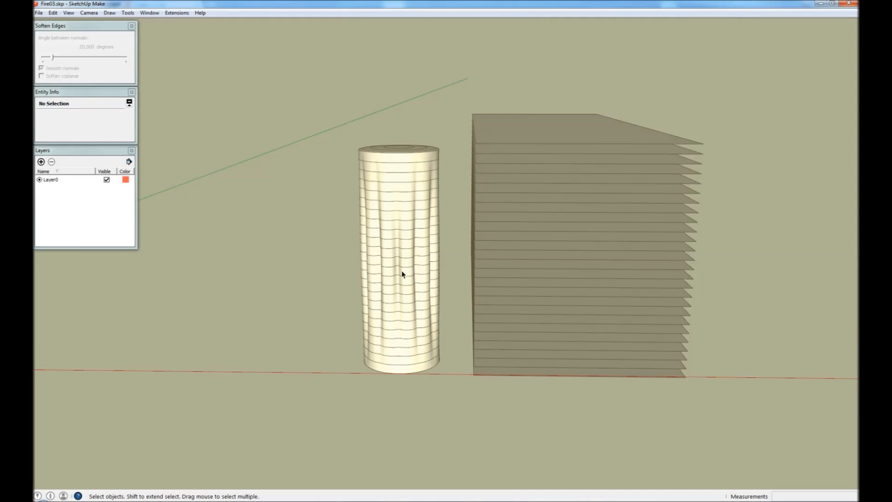
pyautogui.doubleClick(500, 128)
pyautogui.press('m')
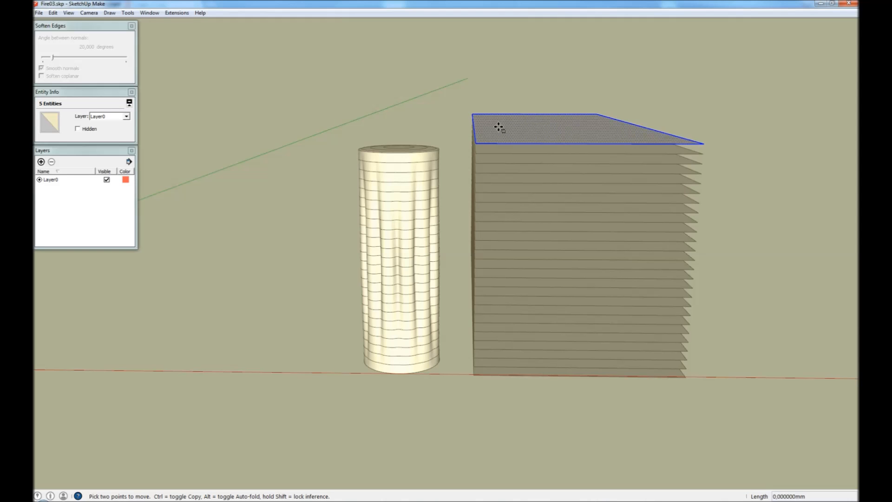
pyautogui.click(499, 129)
pyautogui.moveTo(454, 135); pyautogui.dragTo(408, 217, button='middle')
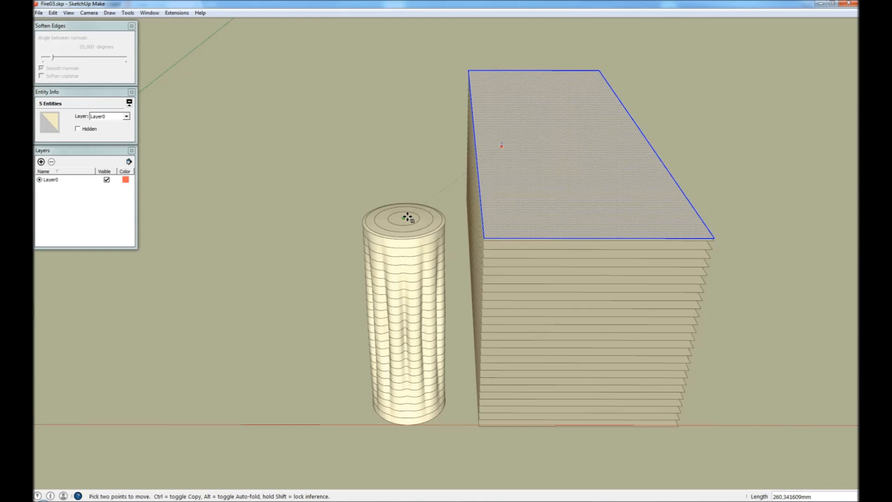
pyautogui.click(405, 217)
pyautogui.press('space')
# - Draw a vertical rectangle across the front of the stack, from its lowest front corner to its top
pyautogui.moveTo(510, 404); pyautogui.dragTo(498, 344, button='middle')
pyautogui.press('r')
pyautogui.click(482, 359)
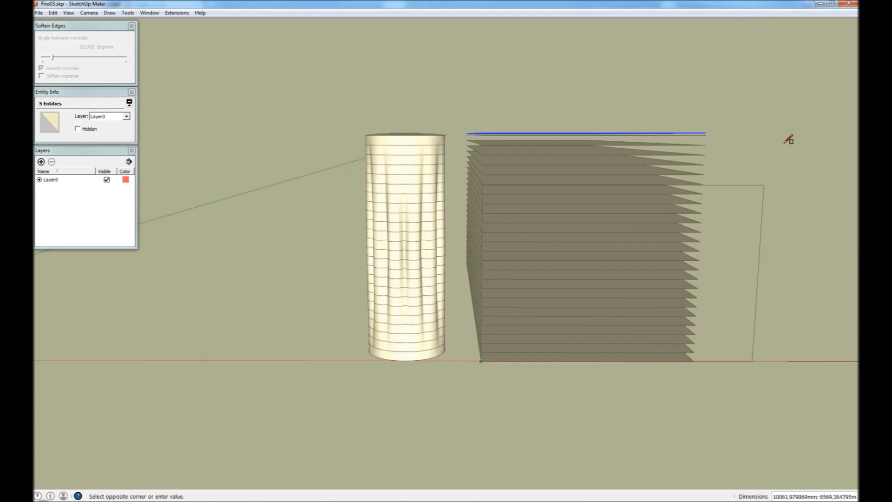
pyautogui.click(713, 128)
# - Delete the horizontal rectangles behind the vertical front face, keeping only the face divided into strips
pyautogui.moveTo(624, 152); pyautogui.dragTo(566, 405, button='middle')
pyautogui.press('space')
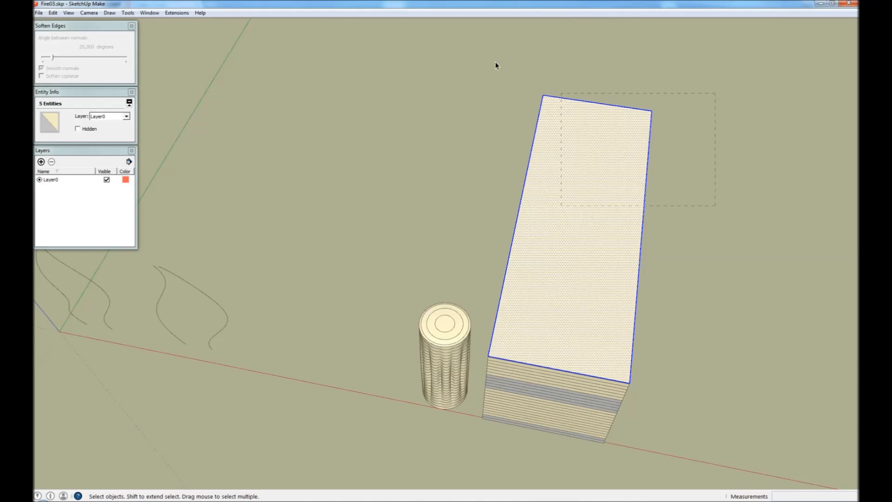
pyautogui.press('Delete')
# - Reverse the grey strips in the middle and at the base of the vertical panel to match the others
pyautogui.moveTo(554, 114); pyautogui.dragTo(606, 156, button='middle')
pyautogui.scroll(5, 553, 335)
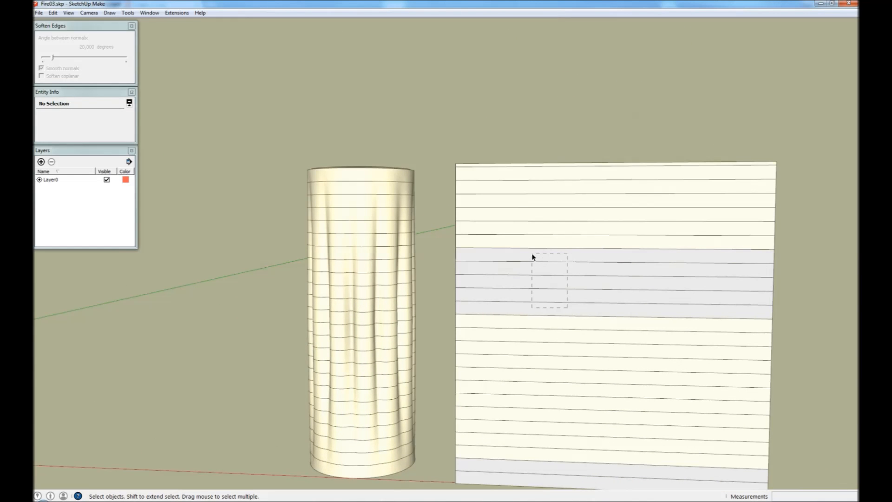
pyautogui.moveTo(532, 256); pyautogui.dragTo(532, 256)
pyautogui.rightClick(533, 257)
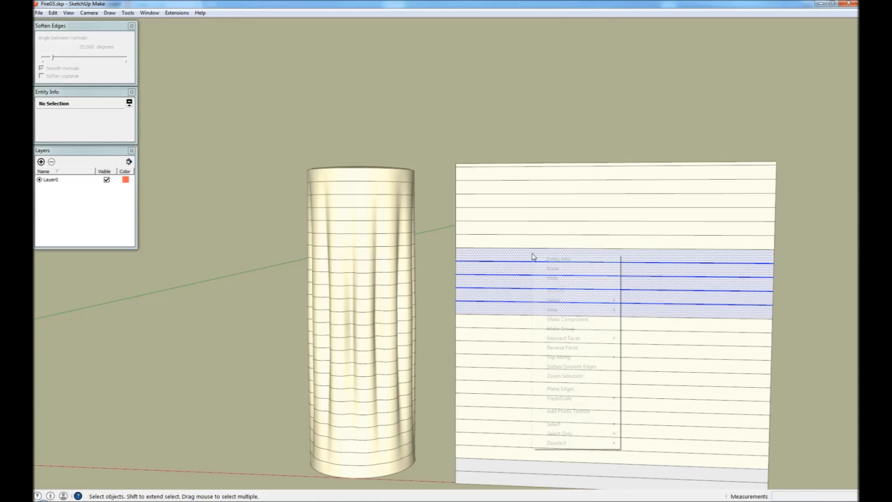
pyautogui.click(571, 348)
pyautogui.click(526, 485)
pyautogui.rightClick(514, 466)
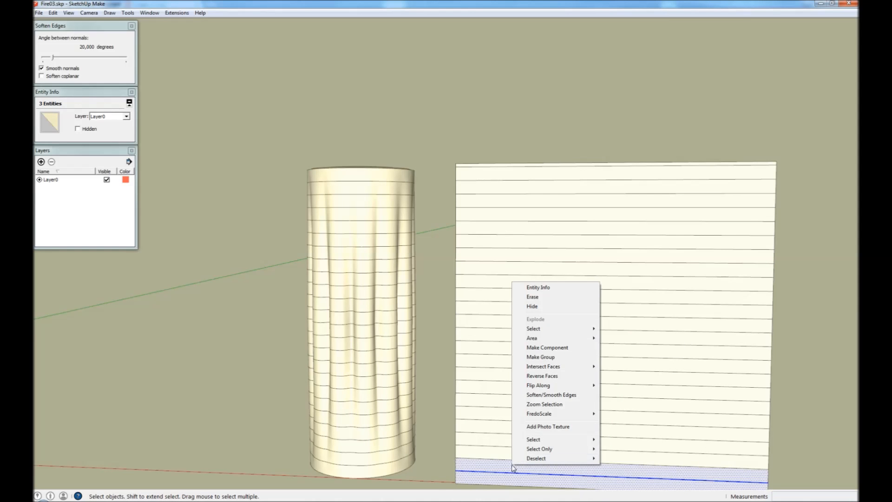
pyautogui.click(543, 375)
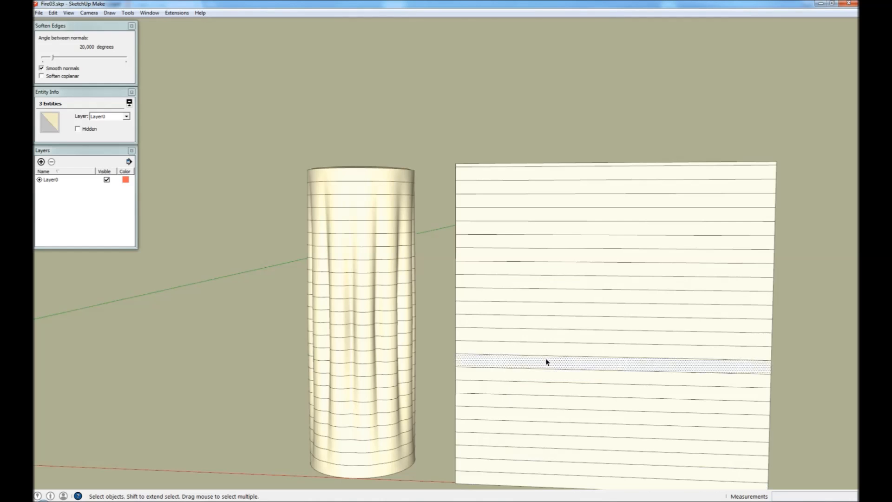
# - Group the striped vertical panel and place a copy about 28973 mm away, over the first pair of flame curves
pyautogui.tripleClick(548, 360)
pyautogui.hotkey('ctrl', 'g')
pyautogui.scroll(-6, 616, 306)
pyautogui.press('m')
pyautogui.press('ctrl')
pyautogui.click(623, 324)
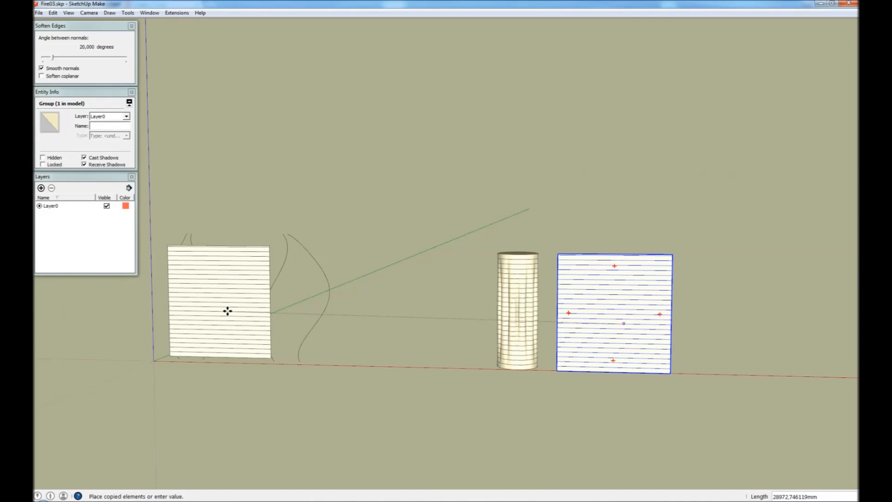
pyautogui.click(228, 311)
pyautogui.press('space')
pyautogui.click(435, 385)
# - Move the fluted cylinder so that its base edge snaps to the lower corner of the striped panel
pyautogui.moveTo(598, 361); pyautogui.dragTo(618, 339, button='middle')
pyautogui.scroll(5, 616, 332)
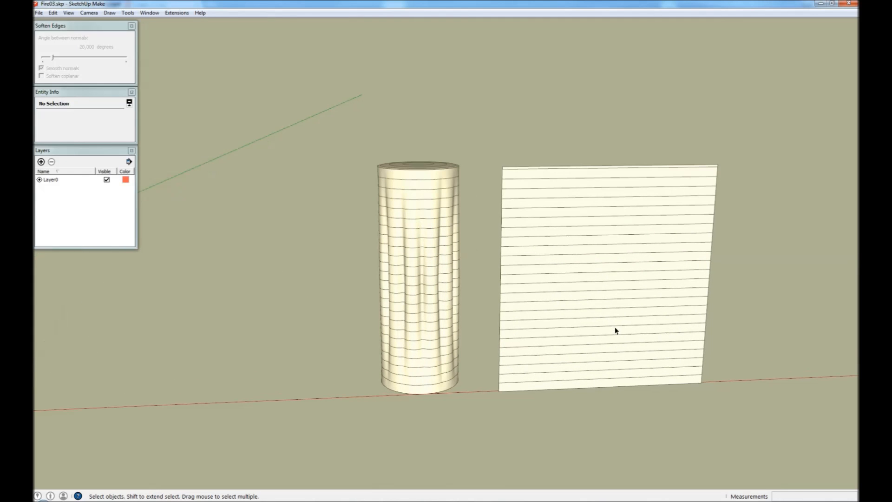
pyautogui.click(417, 305)
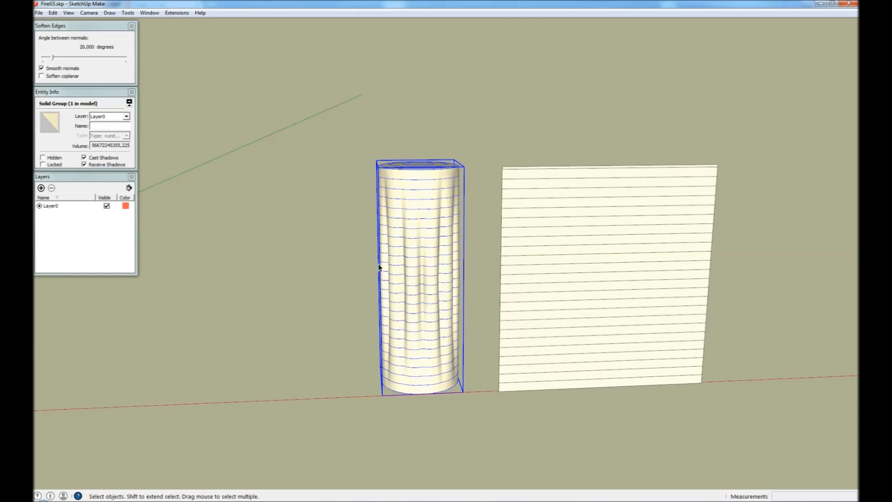
pyautogui.moveTo(455, 325); pyautogui.dragTo(665, 321, button='middle')
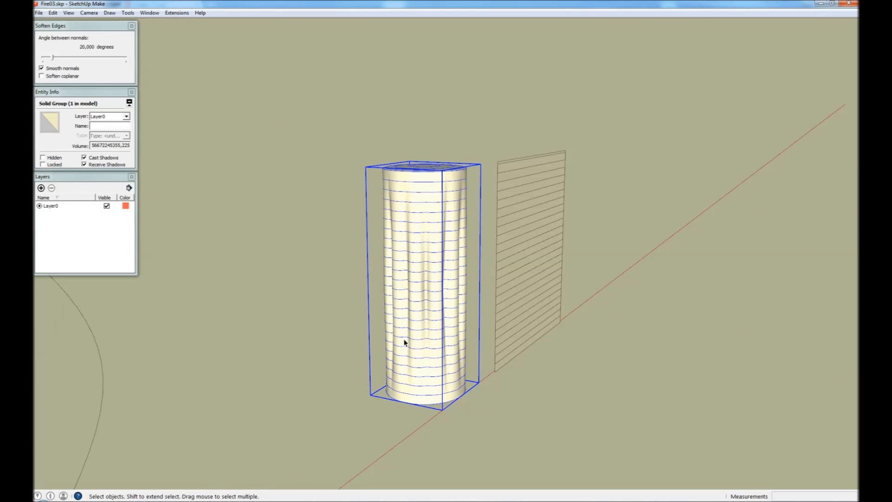
pyautogui.scroll(5, 431, 368)
pyautogui.scroll(5, 397, 429)
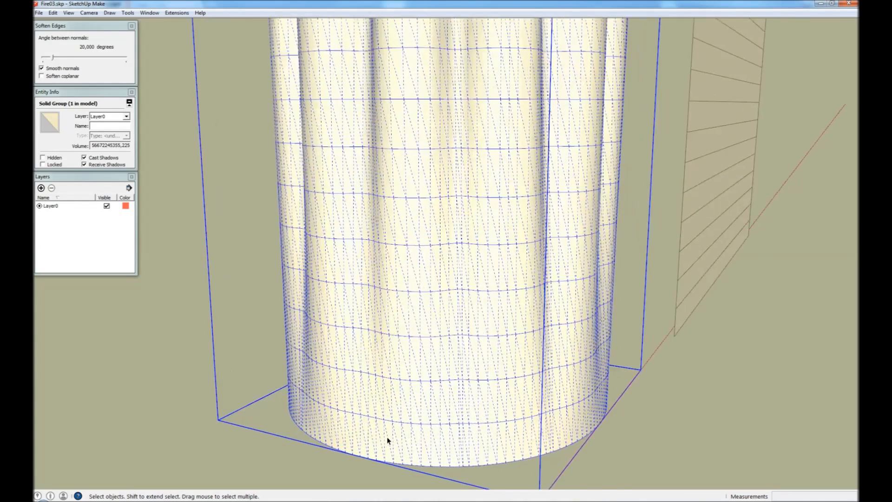
pyautogui.scroll(1, 386, 431)
pyautogui.press('m')
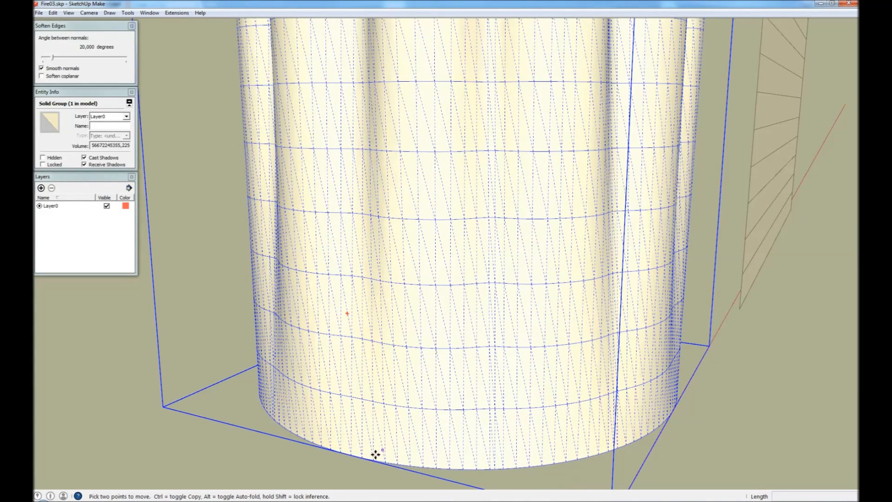
pyautogui.click(349, 456)
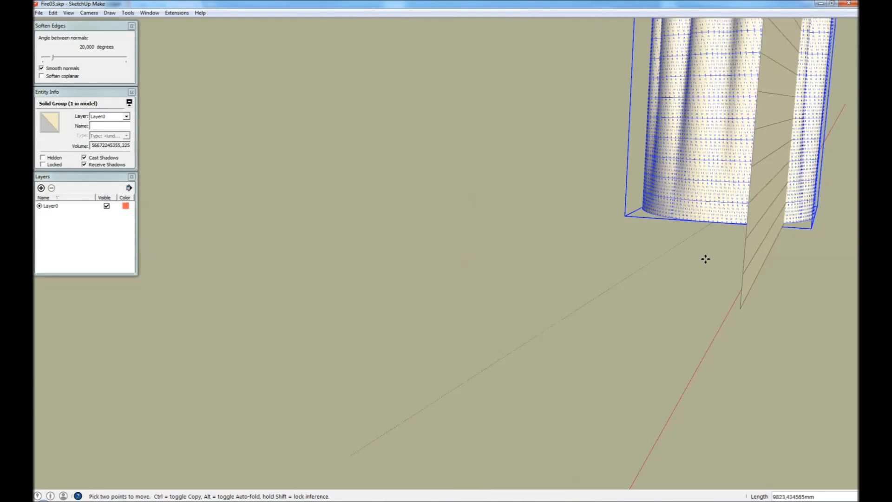
pyautogui.click(741, 308)
pyautogui.press('space')
pyautogui.click(424, 353)
# - Scale the striped panel along the red axis to about 0.38 to match the cylinder's width
pyautogui.moveTo(664, 281); pyautogui.dragTo(344, 277, button='middle')
pyautogui.scroll(-5, 55, 333)
pyautogui.click(502, 319)
pyautogui.press('s')
pyautogui.moveTo(536, 324); pyautogui.dragTo(551, 344)
pyautogui.moveTo(552, 345); pyautogui.dragTo(355, 389, button='middle')
pyautogui.scroll(5, 421, 378)
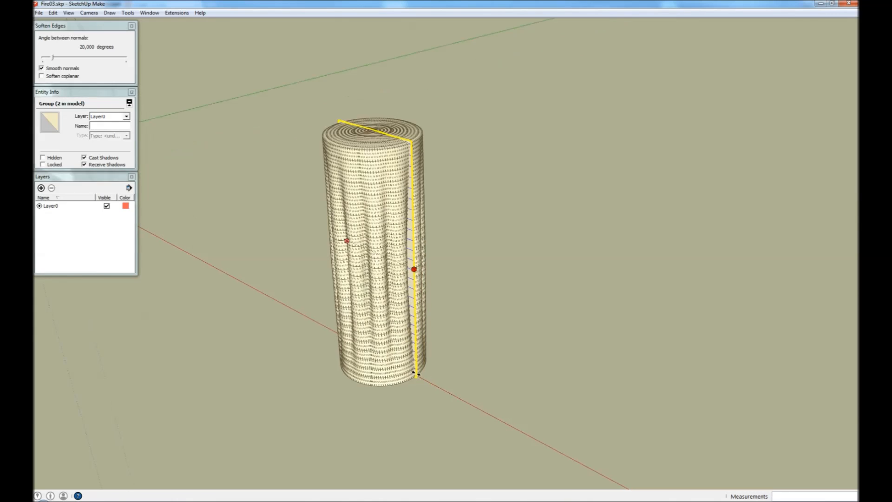
pyautogui.click(415, 379)
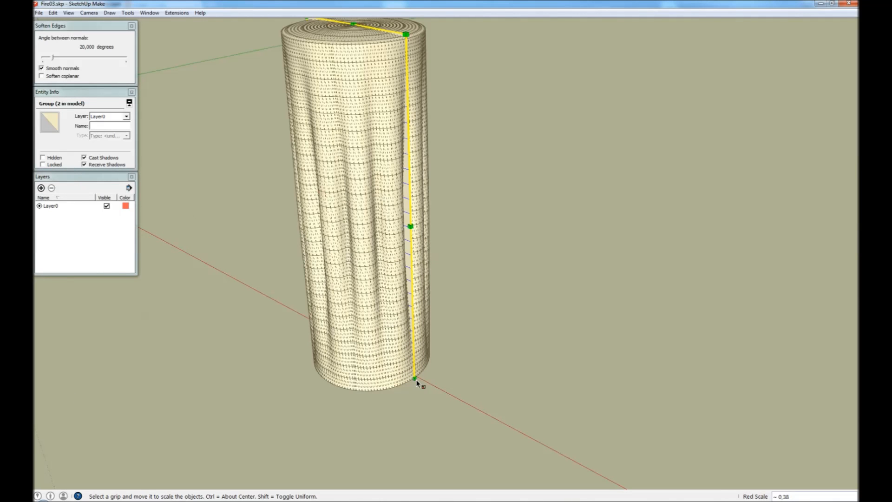
pyautogui.press('space')
pyautogui.click(353, 333)
# - Move the wide striped panel so that its base edge snaps to the lower end of the first flame curve
pyautogui.moveTo(372, 384); pyautogui.dragTo(545, 330, button='middle')
pyautogui.scroll(-2, 579, 254)
pyautogui.click(626, 247)
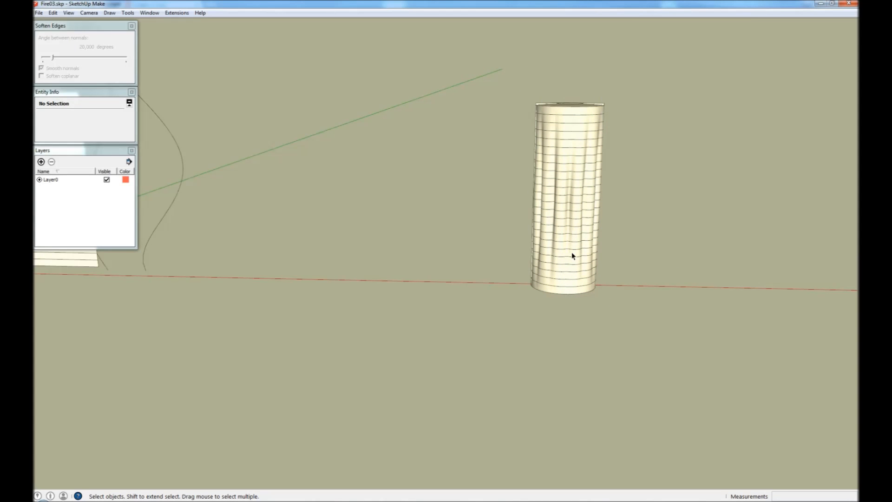
pyautogui.scroll(-10, 719, 277)
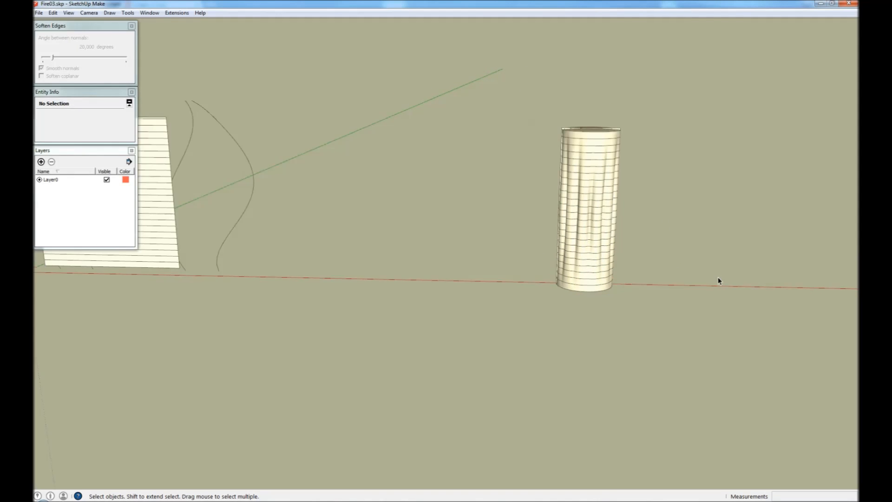
pyautogui.click(405, 225)
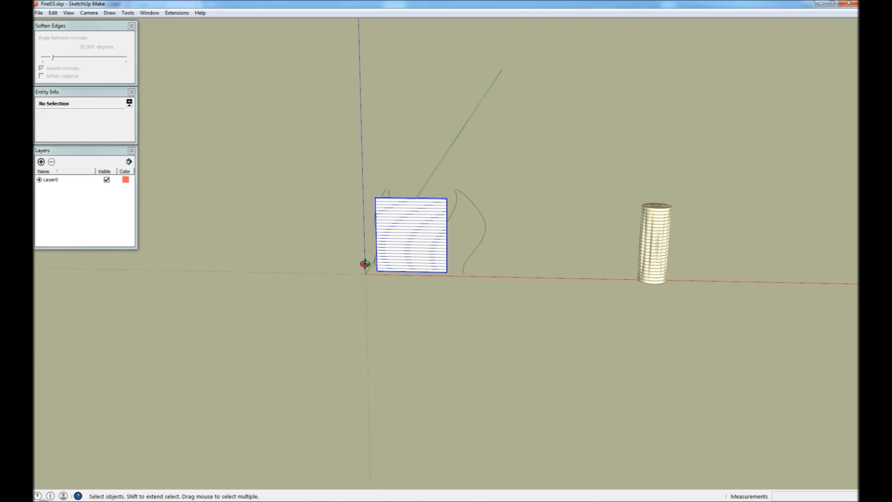
pyautogui.moveTo(364, 263); pyautogui.dragTo(401, 269, button='middle')
pyautogui.scroll(8, 391, 275)
pyautogui.scroll(1, 396, 292)
pyautogui.press('m')
pyautogui.click(494, 302)
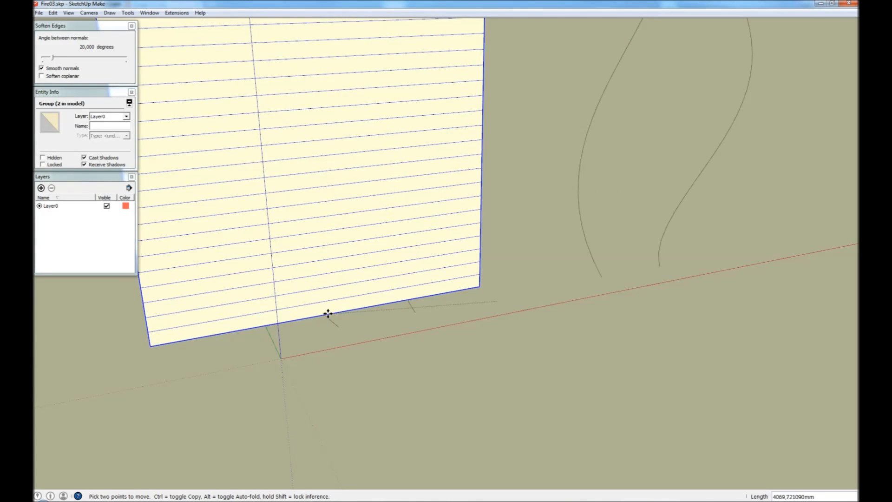
pyautogui.click(311, 305)
pyautogui.click(309, 305)
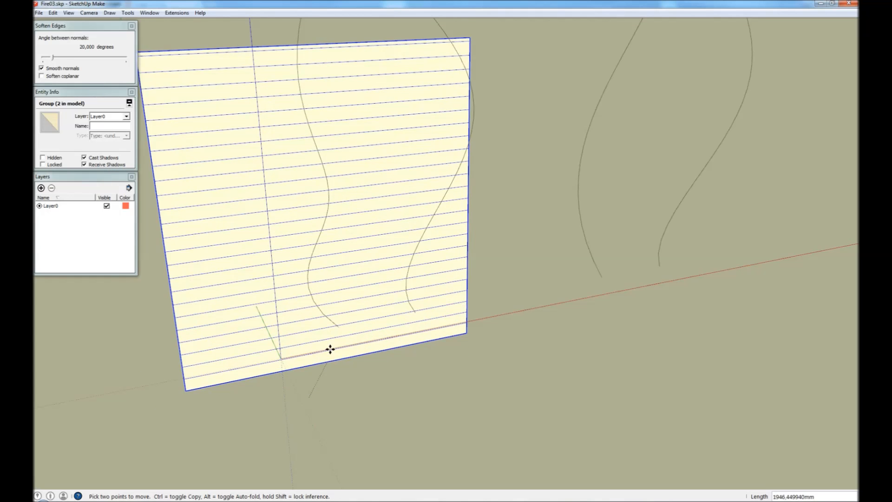
pyautogui.click(338, 327)
# - Stretch the striped panel along the red axis until it spans both pairs of flame curves
pyautogui.scroll(-5, 327, 392)
pyautogui.moveTo(325, 390); pyautogui.dragTo(405, 279, button='middle')
pyautogui.press('s')
pyautogui.moveTo(387, 269); pyautogui.dragTo(635, 248)
pyautogui.press('space')
# - Scale the four flame curves down, and adjust their height so their tips meet the striped panel's upper edge
pyautogui.moveTo(437, 279); pyautogui.dragTo(430, 167, button='middle')
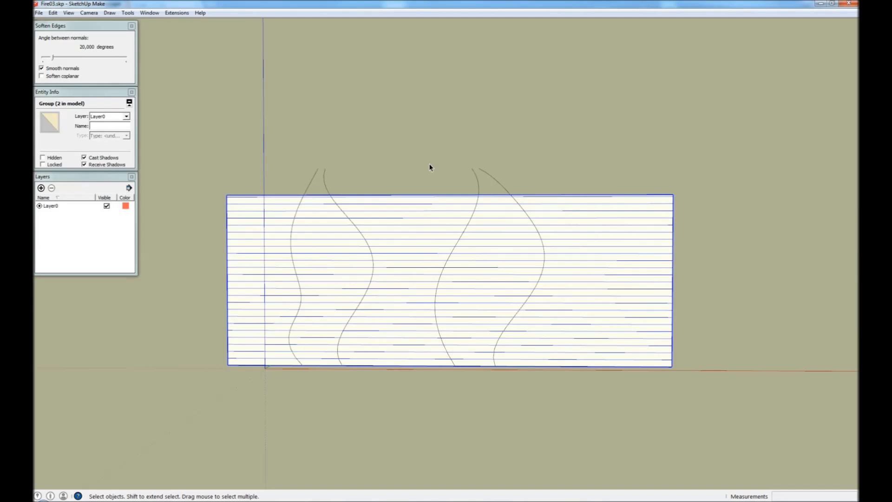
pyautogui.moveTo(286, 142); pyautogui.dragTo(285, 139)
pyautogui.press('s')
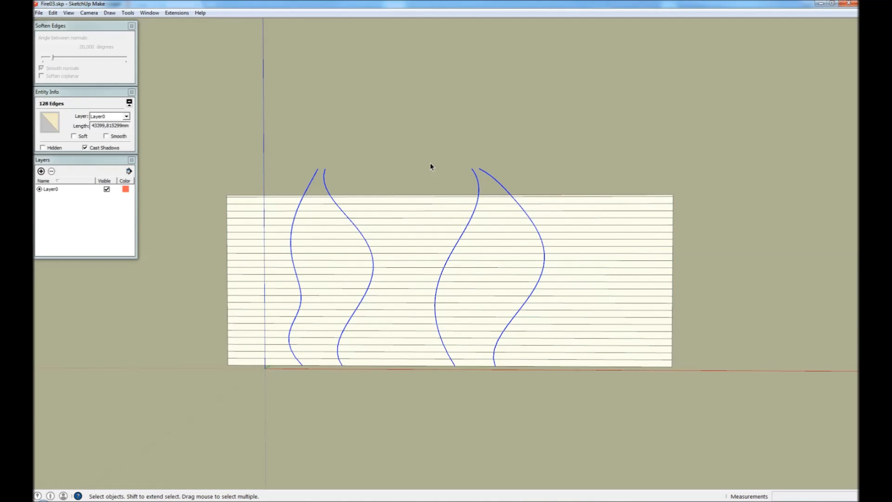
pyautogui.moveTo(535, 174); pyautogui.dragTo(490, 213)
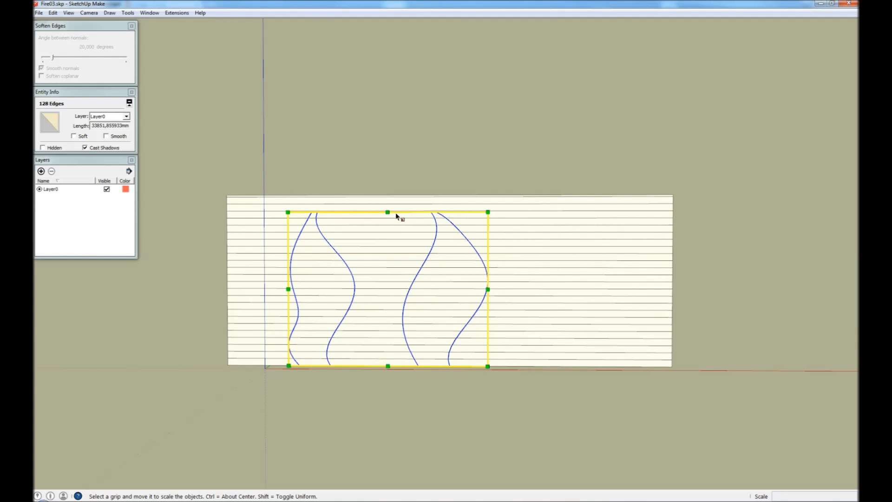
pyautogui.moveTo(393, 213); pyautogui.dragTo(674, 193)
pyautogui.press('space')
pyautogui.click(599, 162)
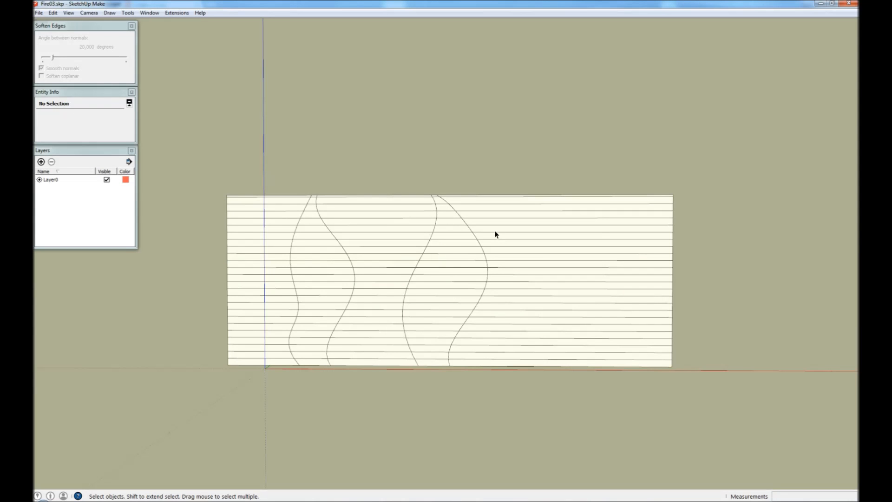
# - Run Flowify's Reconstruct Path on the striped panel and the outer curve of the right flame
pyautogui.moveTo(501, 231); pyautogui.dragTo(454, 231, button='middle')
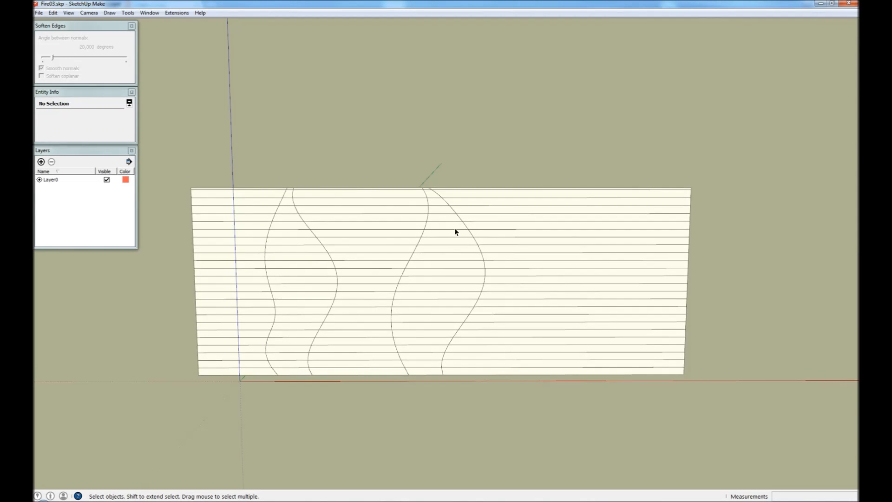
pyautogui.scroll(6, 414, 191)
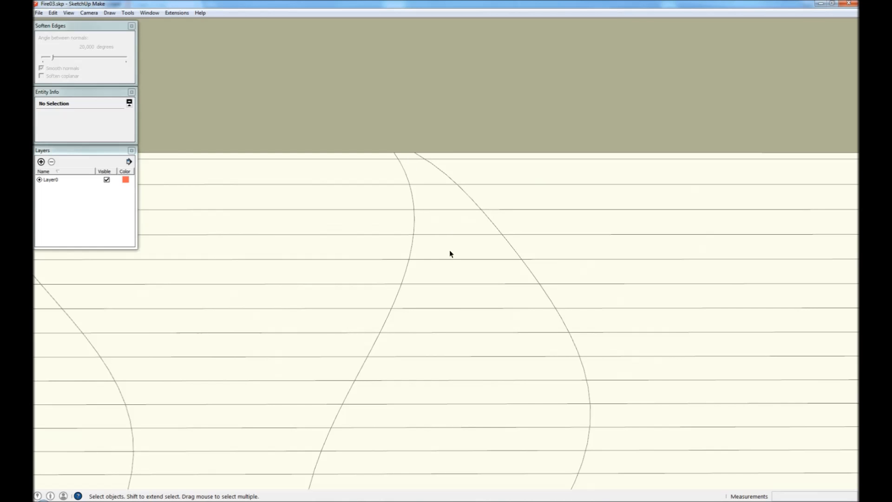
pyautogui.scroll(2, 420, 170)
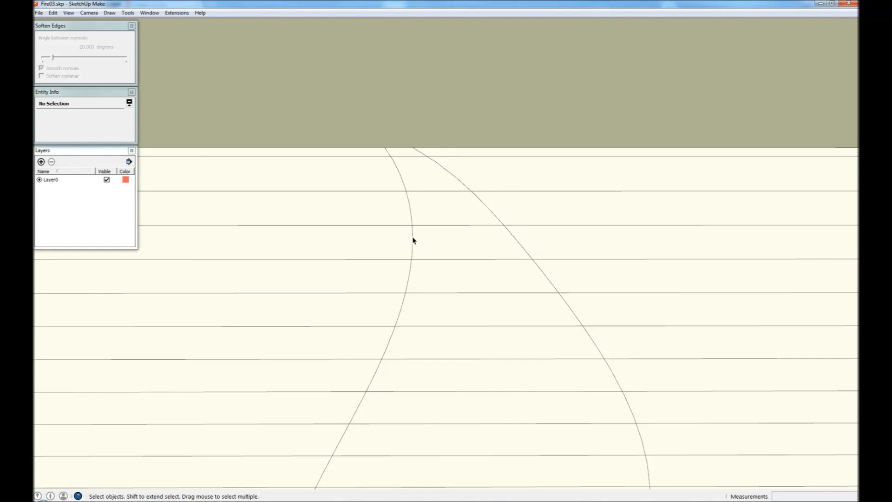
pyautogui.scroll(1, 426, 174)
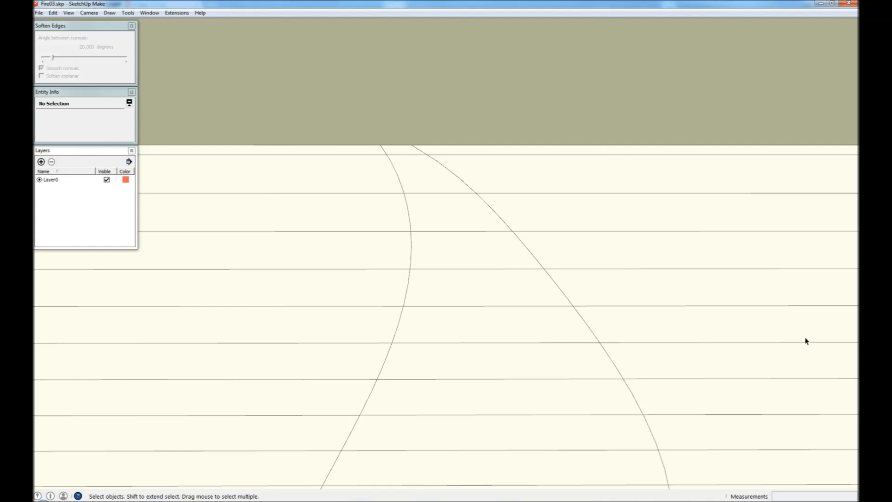
pyautogui.click(466, 186)
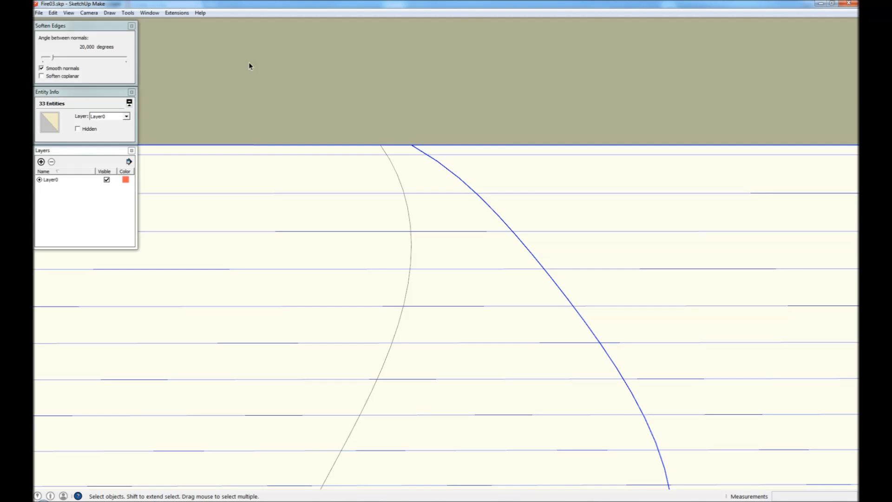
pyautogui.click(540, 130)
pyautogui.scroll(-2, 477, 258)
pyautogui.scroll(-2, 477, 258)
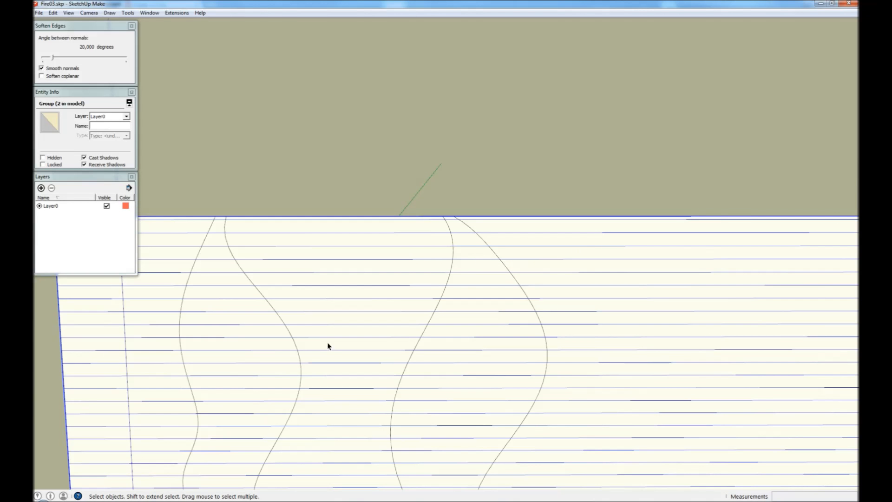
pyautogui.keyDown('shift'); pyautogui.click(485, 243); pyautogui.keyUp('shift')
pyautogui.click(177, 13)
pyautogui.moveTo(183, 25)
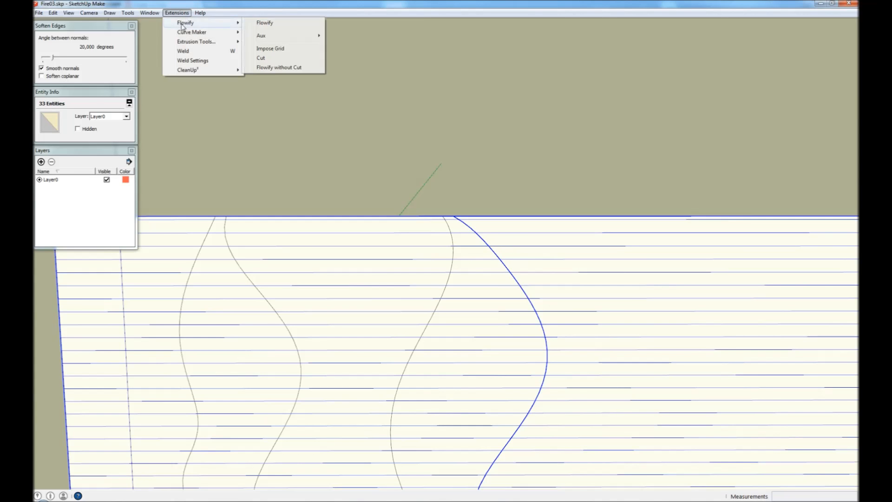
pyautogui.moveTo(269, 37)
pyautogui.click(358, 37)
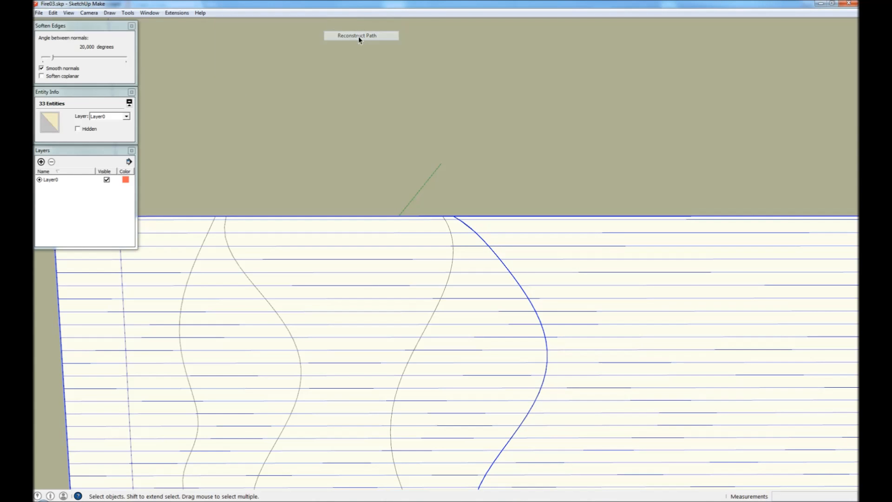
# - Delete the original outer curve of the right flame, keeping the reconstructed path
pyautogui.scroll(5, 461, 242)
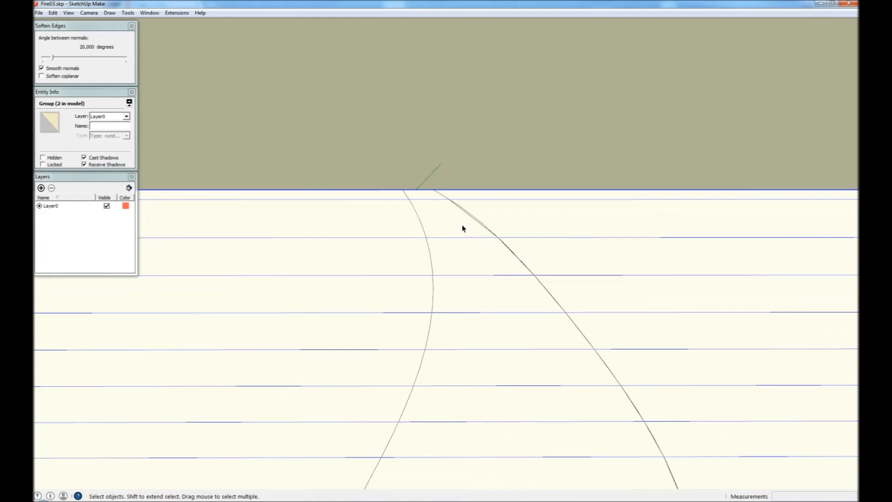
pyautogui.scroll(3, 462, 228)
pyautogui.click(483, 222)
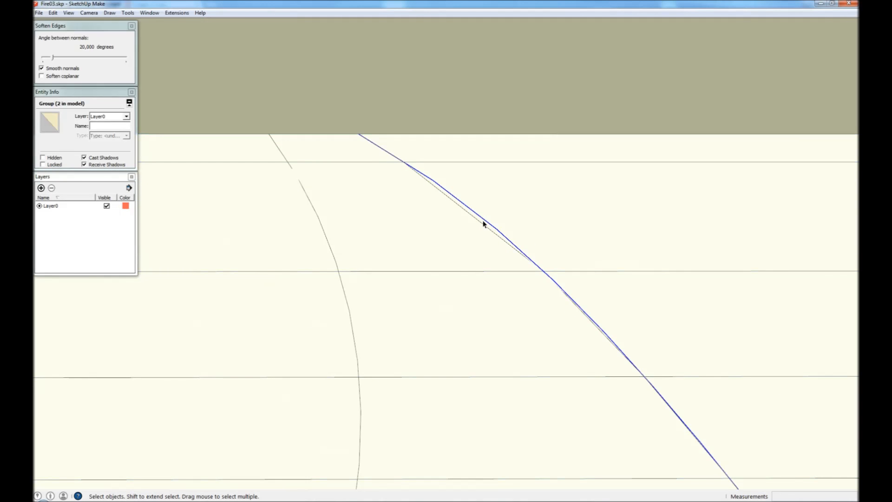
pyautogui.press('Delete')
pyautogui.scroll(-7, 483, 222)
pyautogui.scroll(-3, 483, 224)
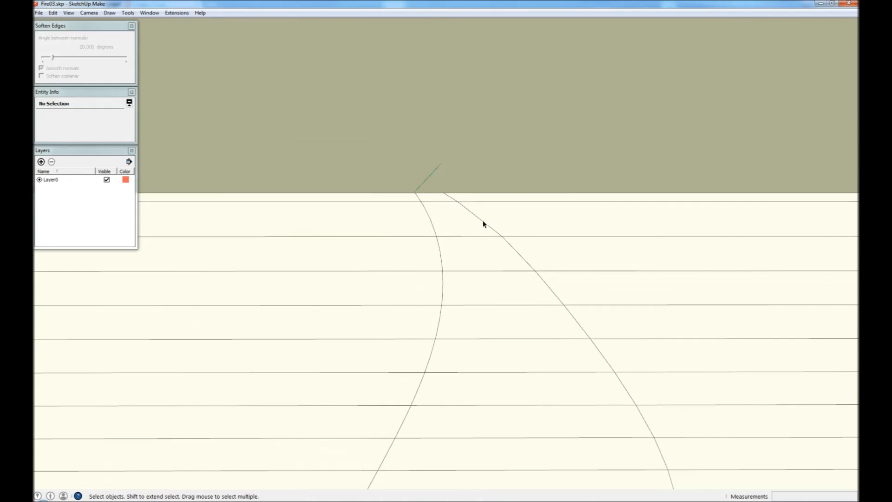
# - Reconstruct the path of the right flame's left curve on the striped panel, and remove the original curve
pyautogui.scroll(3, 458, 208)
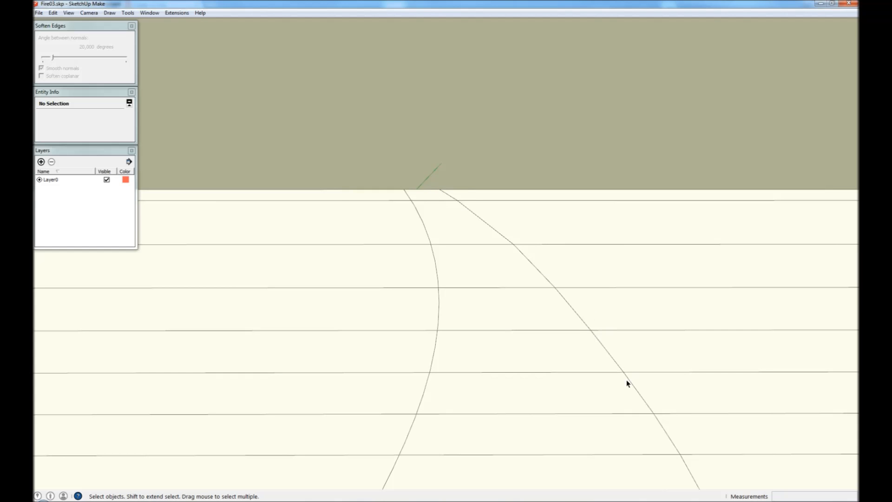
pyautogui.click(438, 279)
pyautogui.scroll(-5, 484, 243)
pyautogui.keyDown('shift'); pyautogui.click(506, 304); pyautogui.keyUp('shift')
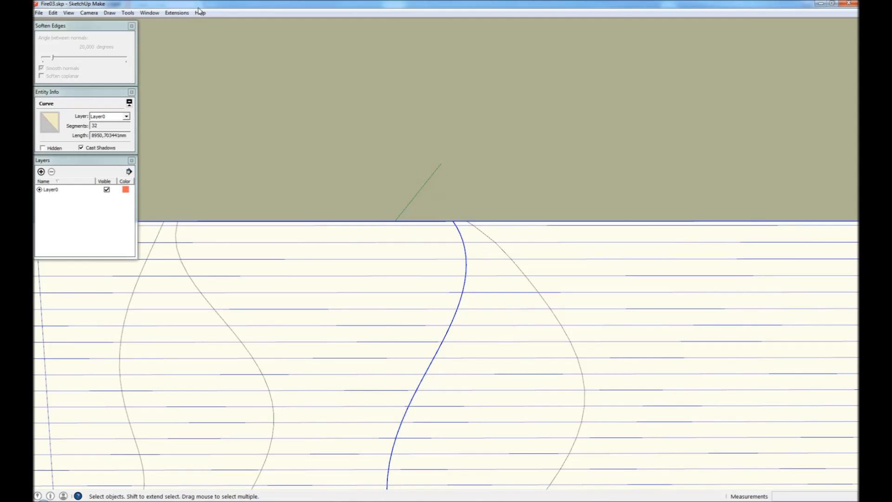
pyautogui.click(176, 13)
pyautogui.moveTo(189, 23)
pyautogui.moveTo(297, 35)
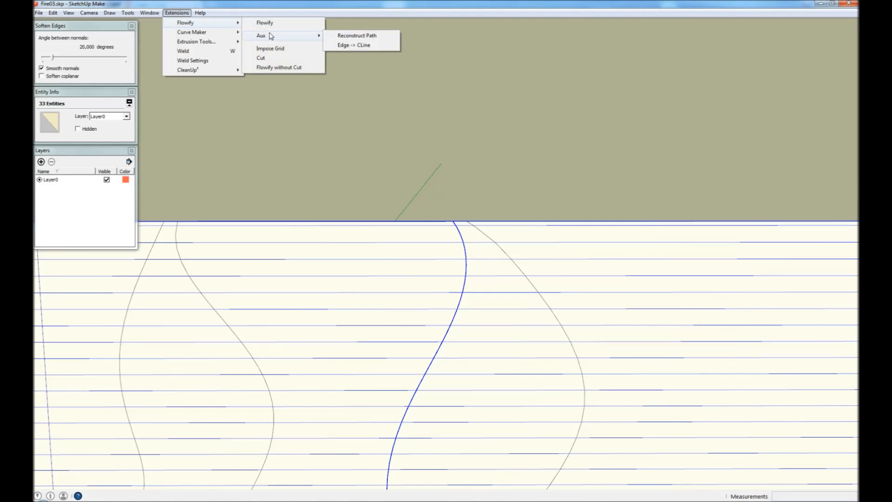
pyautogui.click(353, 35)
pyautogui.keyDown('shift'); pyautogui.click(365, 269); pyautogui.keyUp('shift')
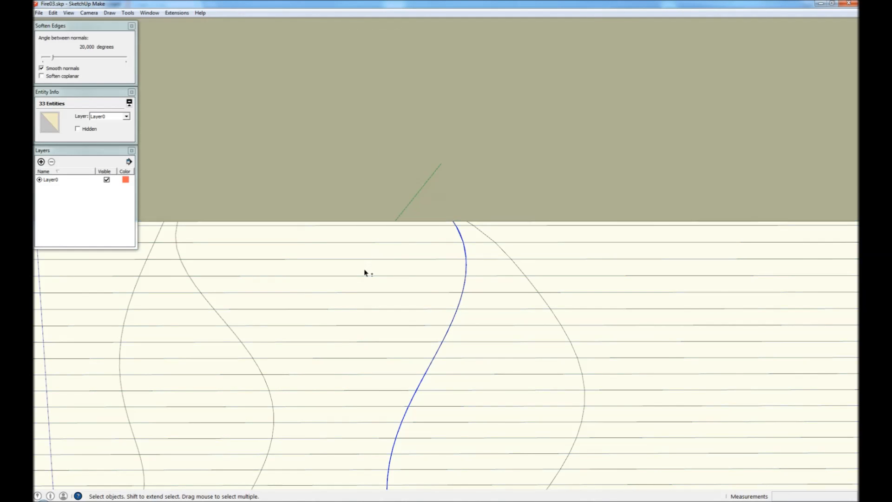
pyautogui.hotkey('ctrl', 't')
# - Reconstruct the path of the left flame's right curve on the striped panel, and remove the original curve
pyautogui.doubleClick(209, 301)
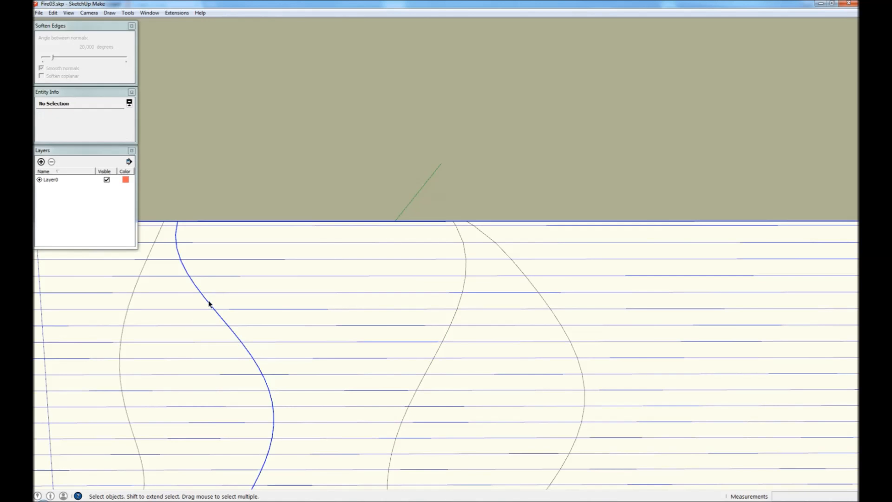
pyautogui.click(186, 13)
pyautogui.moveTo(186, 23)
pyautogui.moveTo(279, 35)
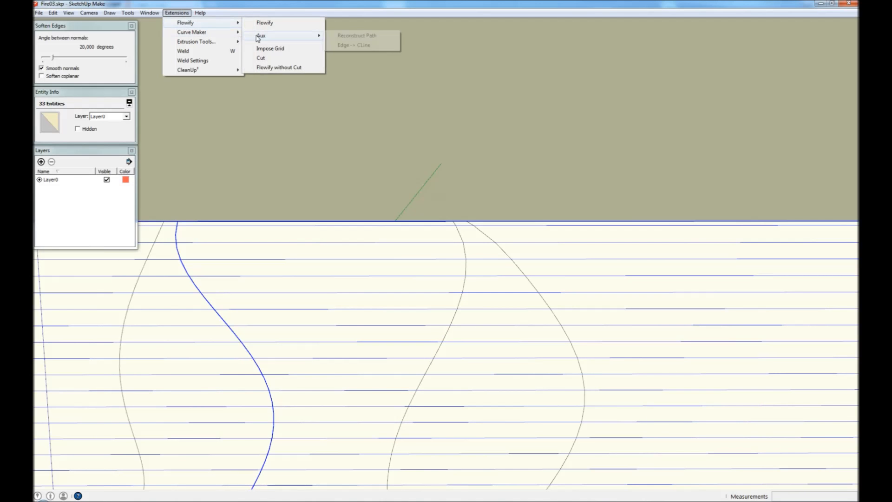
pyautogui.click(355, 35)
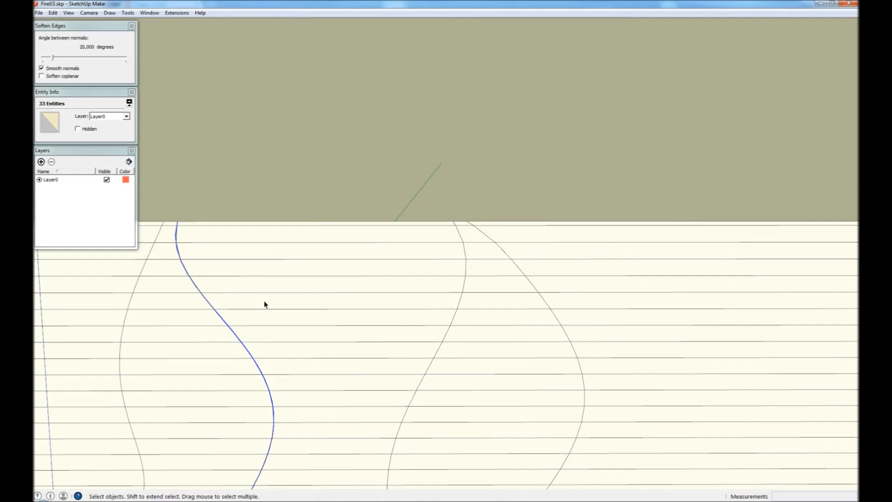
# - Reconstruct the path of the left flame's left curve on the striped panel, and remove the original curve
pyautogui.scroll(-2, 423, 270)
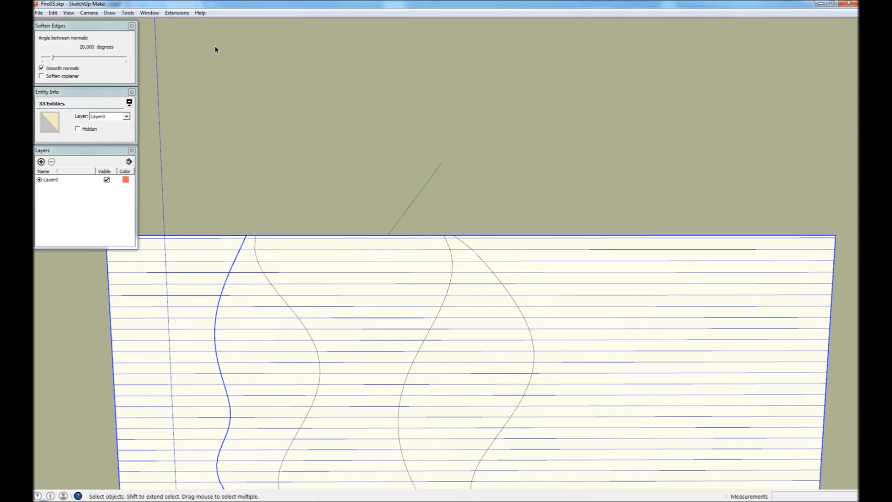
pyautogui.click(185, 13)
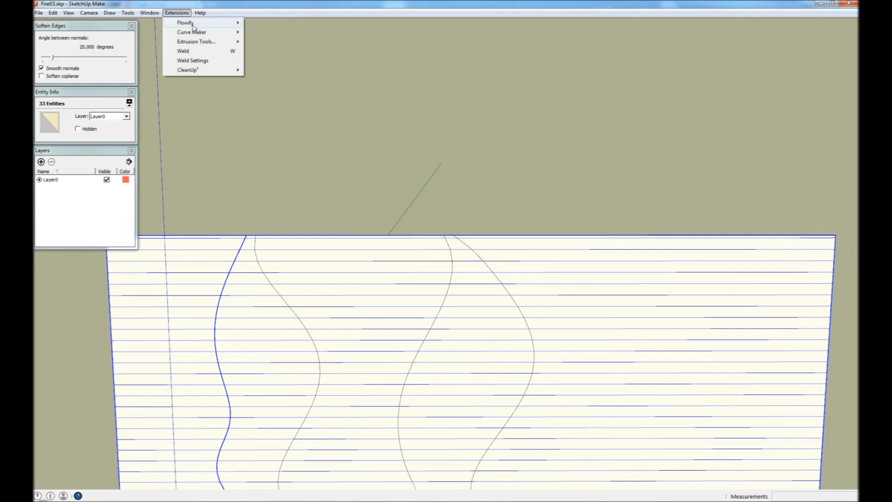
pyautogui.moveTo(193, 23)
pyautogui.moveTo(273, 37)
pyautogui.click(344, 45)
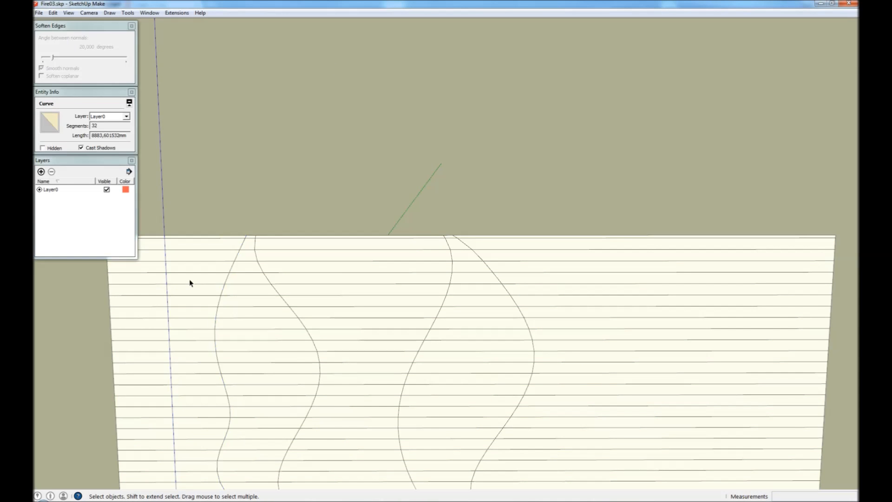
# - Explode the striped panel and the four reconstructed curve groups together so the curves divide the panel
pyautogui.scroll(-2, 293, 208)
pyautogui.scroll(-1, 364, 261)
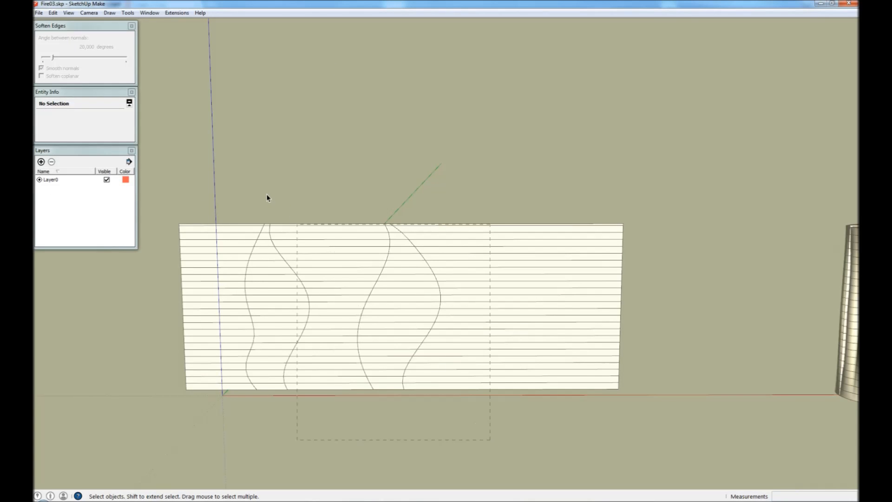
pyautogui.moveTo(245, 180); pyautogui.dragTo(234, 171)
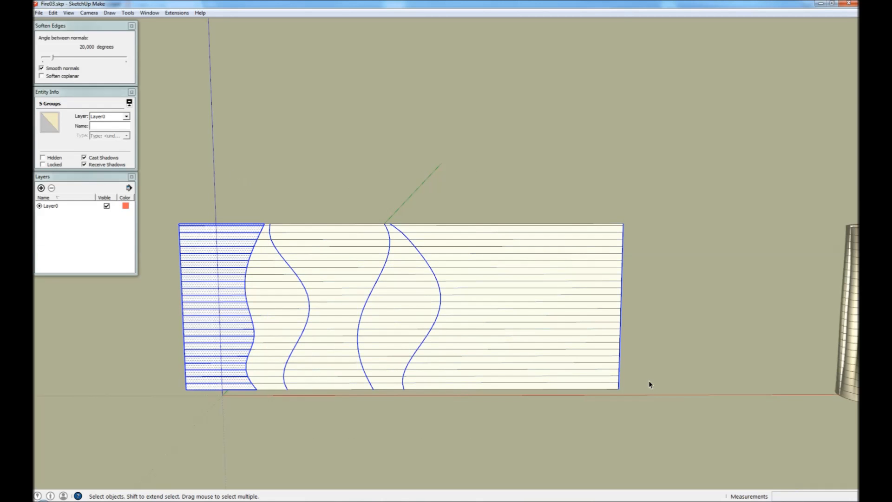
# - Delete the striped areas outside and between the two flame outlines, leaving only the two flame shapes
pyautogui.click(607, 330)
pyautogui.press('Delete')
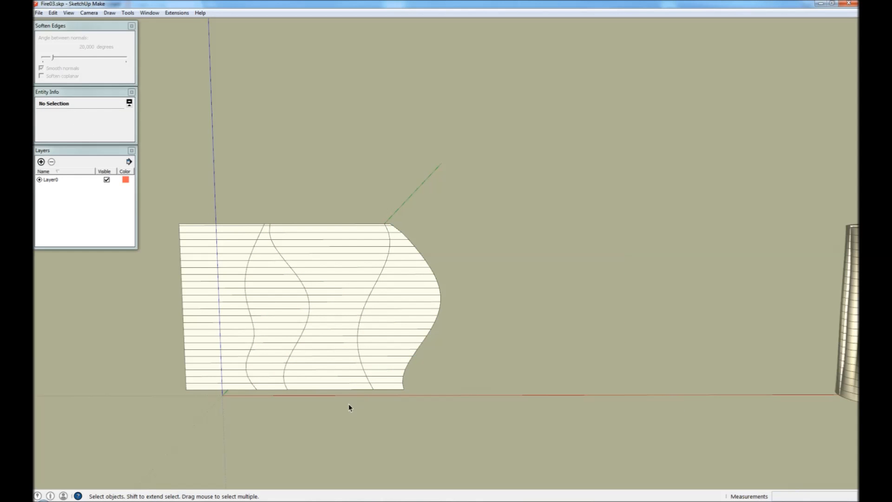
pyautogui.moveTo(325, 218); pyautogui.dragTo(324, 219)
pyautogui.press('Delete')
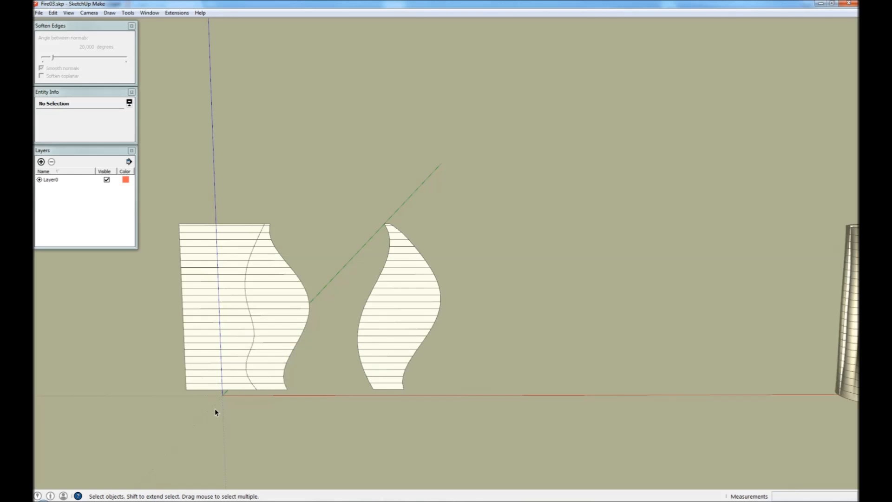
pyautogui.moveTo(158, 230); pyautogui.dragTo(158, 230)
pyautogui.press('Delete')
# - Group the right flame shape and the left flame shape separately
pyautogui.click(410, 303)
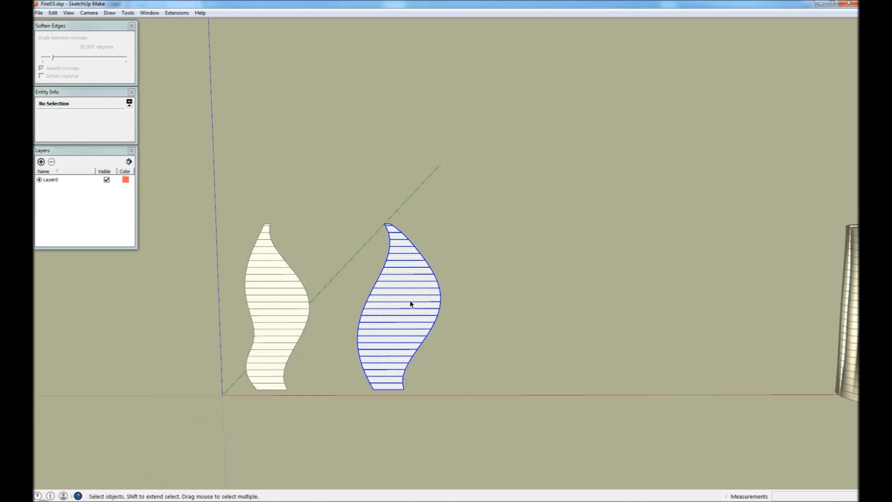
pyautogui.tripleClick(277, 307)
pyautogui.press('g')
pyautogui.click(467, 280)
# - Move both flame groups together back along the green axis, away from the red axis
pyautogui.scroll(5, 422, 281)
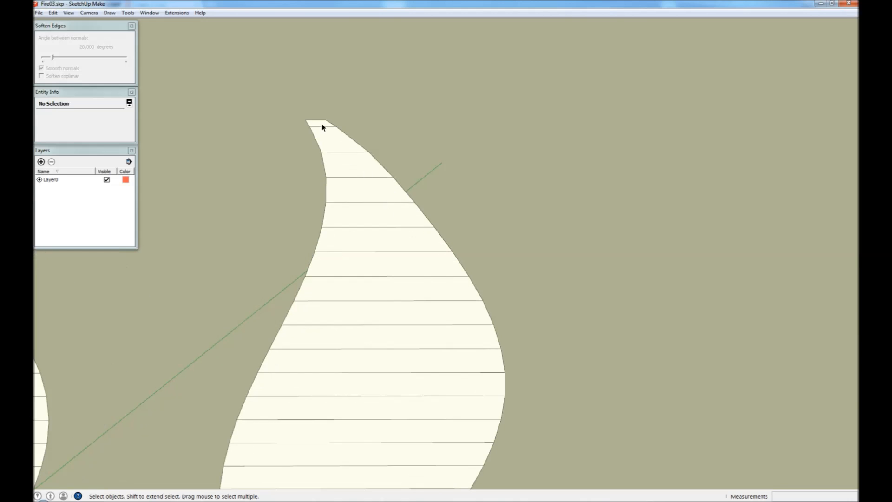
pyautogui.scroll(-6, 400, 279)
pyautogui.hotkey('ctrl', 'a')
pyautogui.moveTo(456, 275); pyautogui.dragTo(414, 404, button='middle')
pyautogui.press('m')
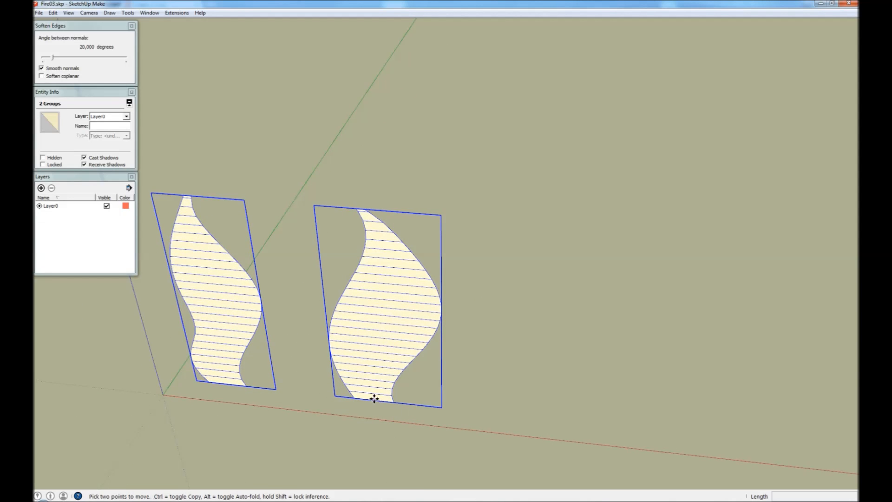
pyautogui.click(377, 399)
pyautogui.click(441, 206)
pyautogui.press('space')
# - Move the layered cylinder and the striped panel inside it along the red axis to stand next to the origin
pyautogui.scroll(-4, 418, 237)
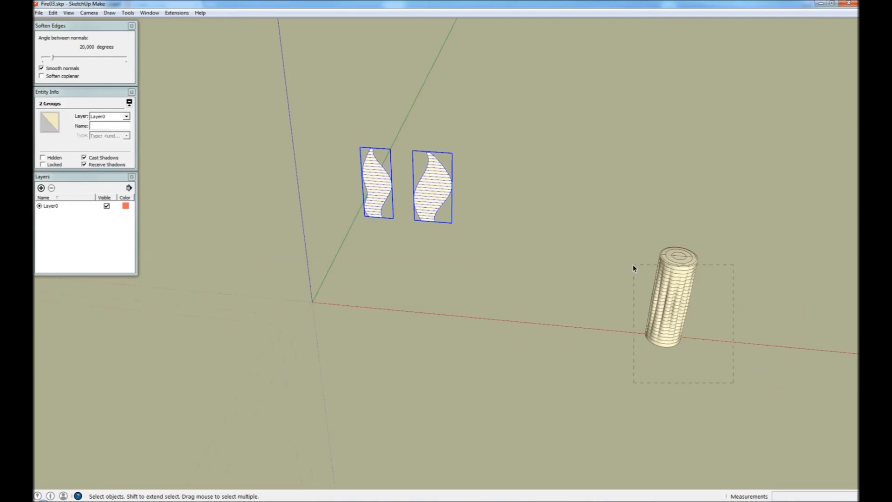
pyautogui.moveTo(633, 269); pyautogui.dragTo(633, 268)
pyautogui.press('m')
pyautogui.click(683, 307)
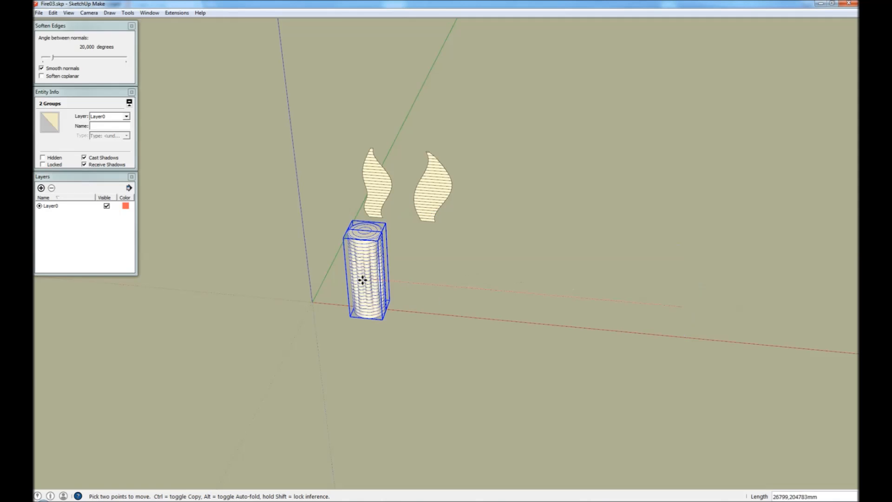
pyautogui.click(343, 282)
pyautogui.press('space')
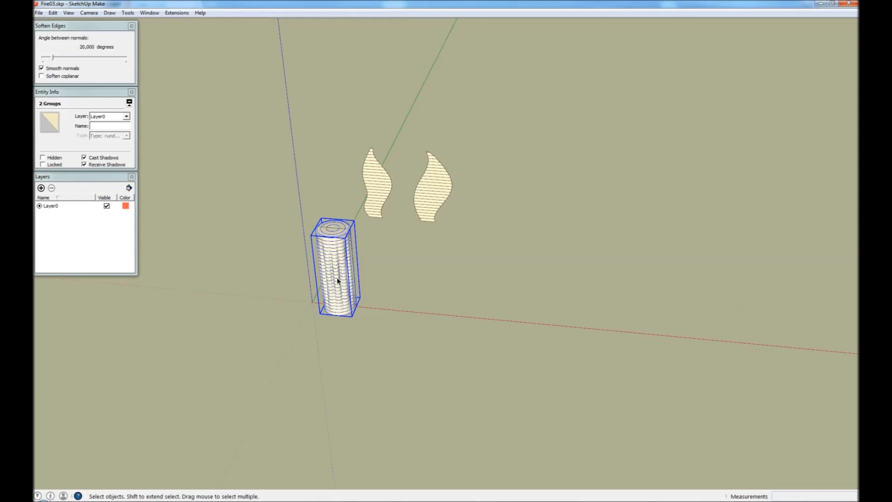
# - Hide the cylinder and copy the striped panel about 6866 mm along the red axis
pyautogui.press('Delete')
pyautogui.moveTo(345, 236); pyautogui.dragTo(387, 250, button='middle')
pyautogui.click(346, 269)
pyautogui.press('m')
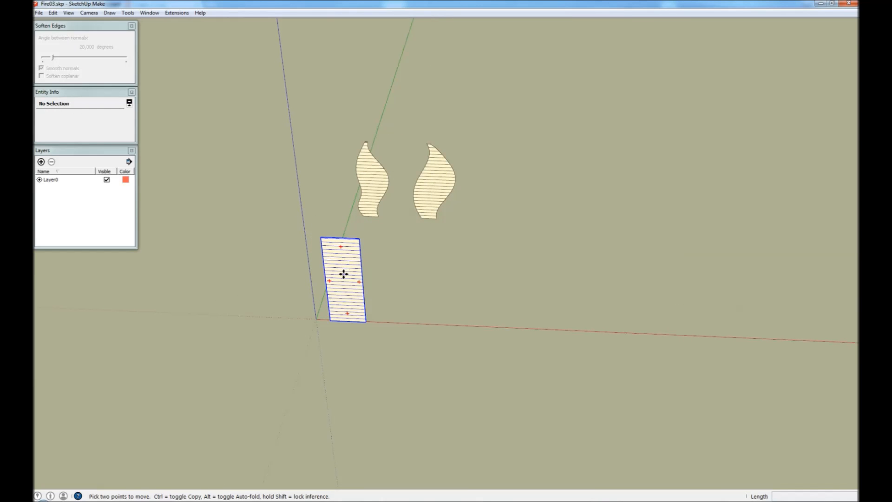
pyautogui.press('ctrl')
pyautogui.click(343, 275)
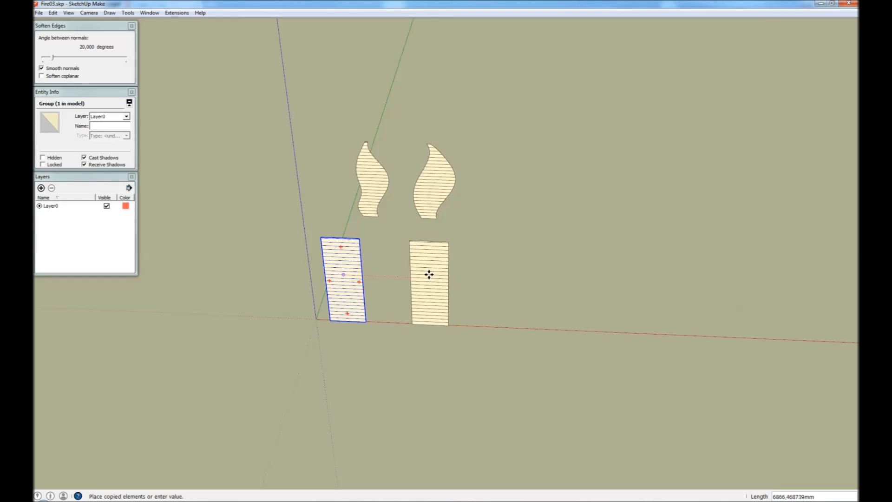
pyautogui.click(429, 274)
pyautogui.press('space')
# - Draw lines connecting the left striped panel's two top corners to the matching top corners of the left flame shape
pyautogui.click(333, 245)
pyautogui.scroll(3, 331, 241)
pyautogui.scroll(4, 331, 240)
pyautogui.press('l')
pyautogui.click(283, 224)
pyautogui.moveTo(347, 295); pyautogui.dragTo(353, 424, button='middle')
pyautogui.scroll(-6, 371, 366)
pyautogui.scroll(7, 385, 112)
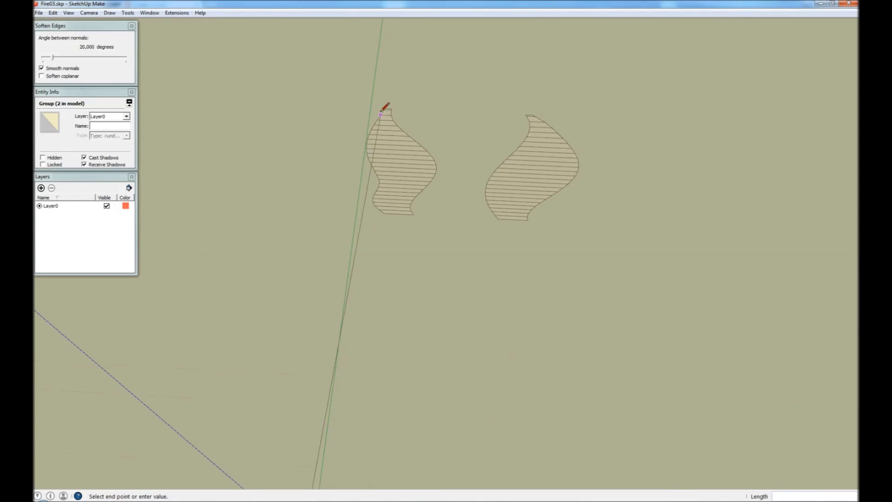
pyautogui.scroll(1, 390, 114)
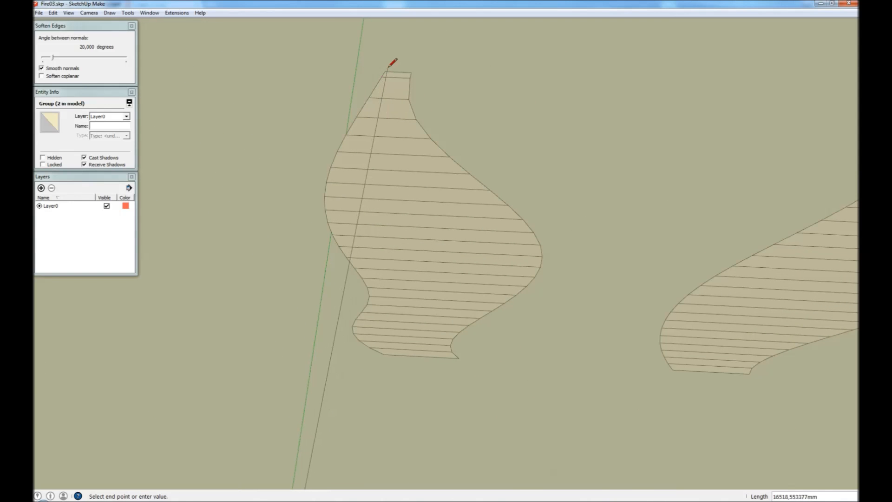
pyautogui.click(385, 72)
pyautogui.click(411, 73)
pyautogui.scroll(-5, 405, 157)
pyautogui.scroll(-4, 405, 157)
pyautogui.scroll(5, 425, 325)
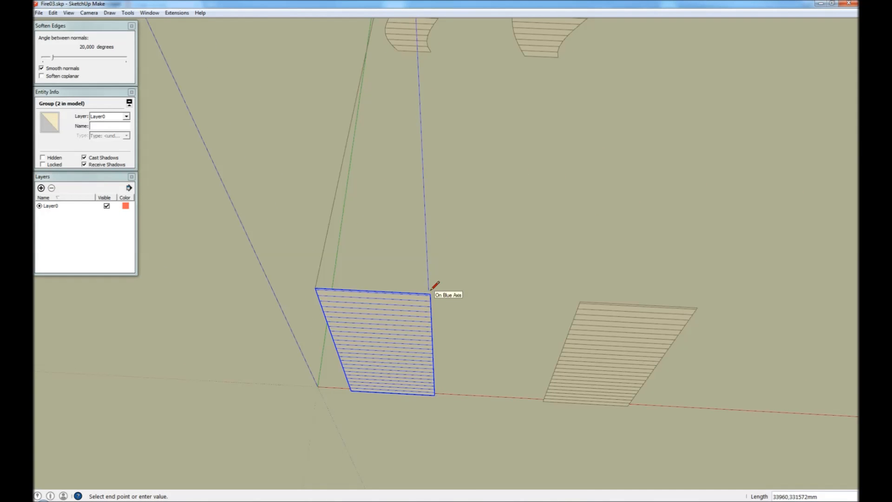
pyautogui.click(430, 291)
pyautogui.press('space')
# - Draw lines connecting the right striped panel's two top corners to the matching top corners of the right flame shape
pyautogui.press('l')
pyautogui.click(581, 303)
pyautogui.scroll(-3, 604, 326)
pyautogui.scroll(5, 612, 182)
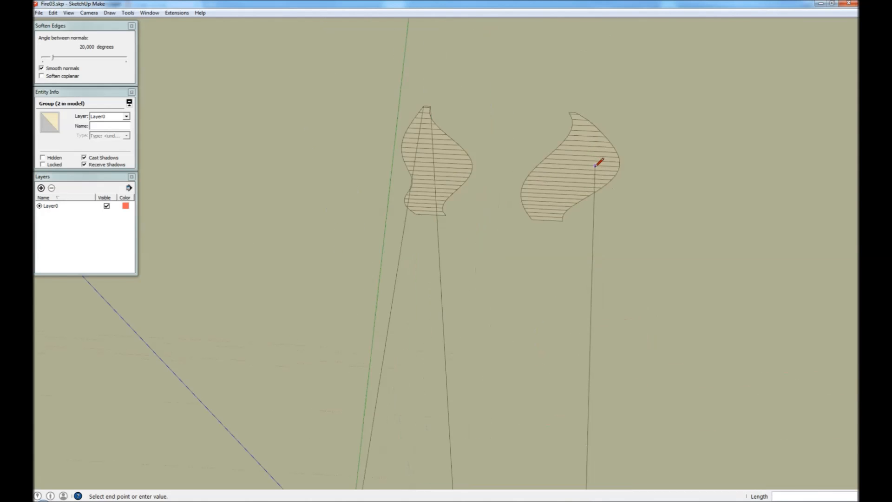
pyautogui.click(559, 84)
pyautogui.press('space')
pyautogui.press('l')
pyautogui.click(566, 85)
pyautogui.scroll(-6, 567, 89)
pyautogui.scroll(4, 618, 344)
pyautogui.scroll(3, 618, 344)
pyautogui.press('space')
# - Group each striped panel with its flame shape and connecting lines, making one group for the right set and one for the left
pyautogui.scroll(-2, 563, 355)
pyautogui.scroll(-2, 563, 355)
pyautogui.click(529, 219)
pyautogui.scroll(-5, 530, 222)
pyautogui.click(489, 297)
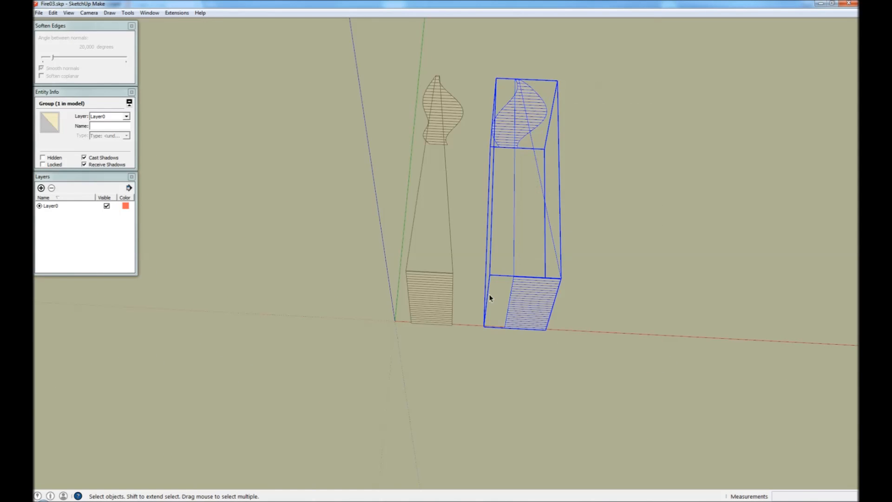
pyautogui.click(423, 235)
pyautogui.moveTo(382, 90); pyautogui.dragTo(382, 90)
pyautogui.click(351, 208)
pyautogui.scroll(-4, 359, 335)
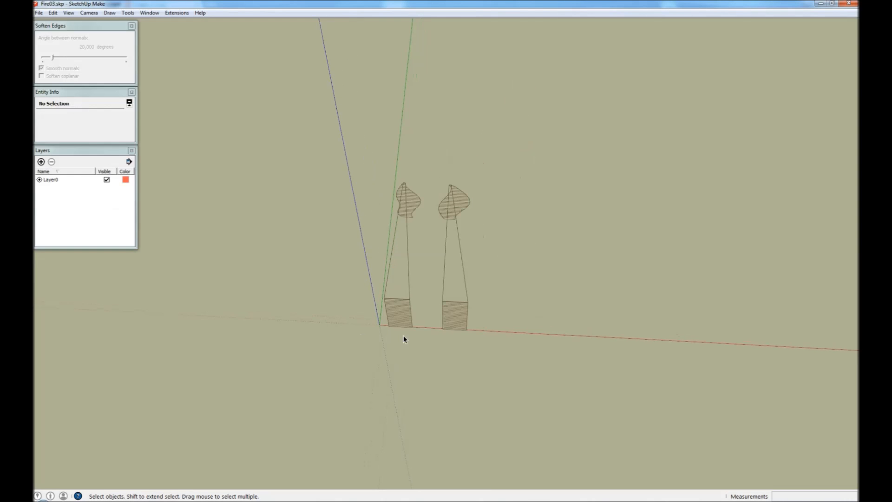
# - Bring the hidden cylinder back around the left panel and examine how the panel passes through it
pyautogui.moveTo(403, 335); pyautogui.dragTo(425, 242, button='middle')
pyautogui.moveTo(604, 272); pyautogui.dragTo(353, 258, button='middle')
pyautogui.scroll(5, 359, 259)
pyautogui.click(359, 262)
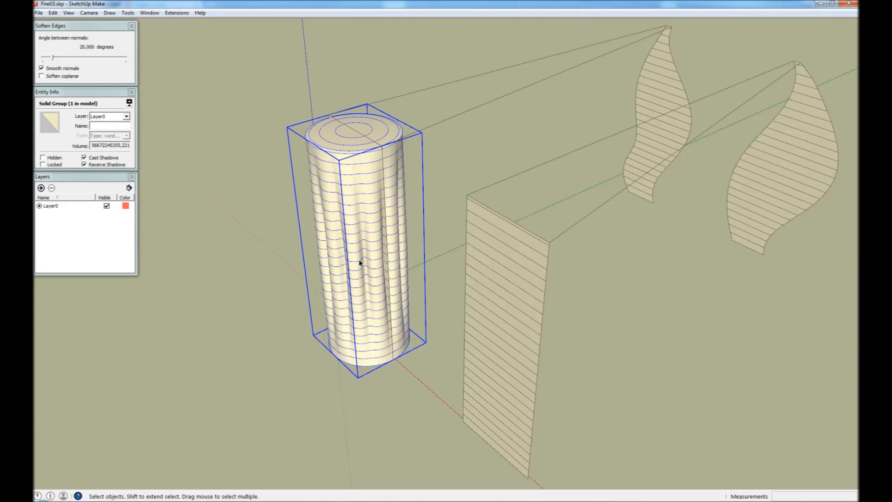
pyautogui.scroll(2, 359, 260)
pyautogui.moveTo(392, 265); pyautogui.dragTo(376, 293, button='middle')
pyautogui.scroll(4, 376, 293)
# - Try moving the left panel-and-flame group forward from the middle of the cylinder
pyautogui.press('m')
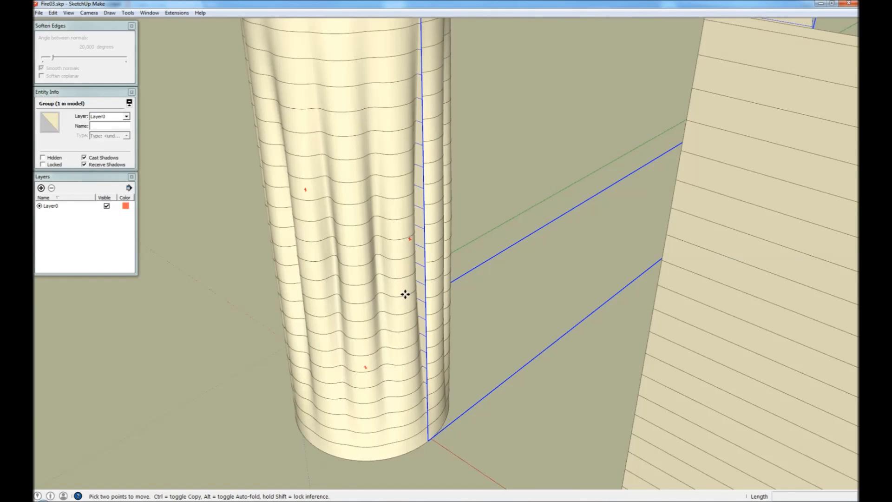
pyautogui.scroll(-5, 405, 294)
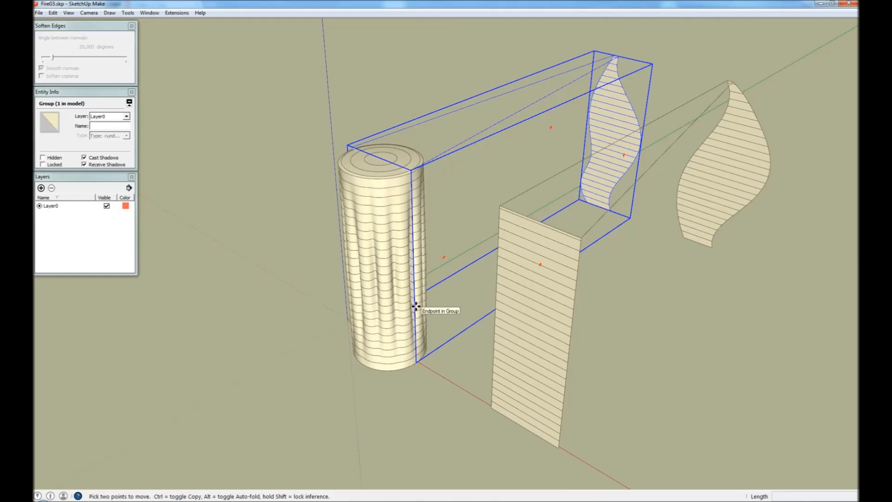
pyautogui.click(416, 307)
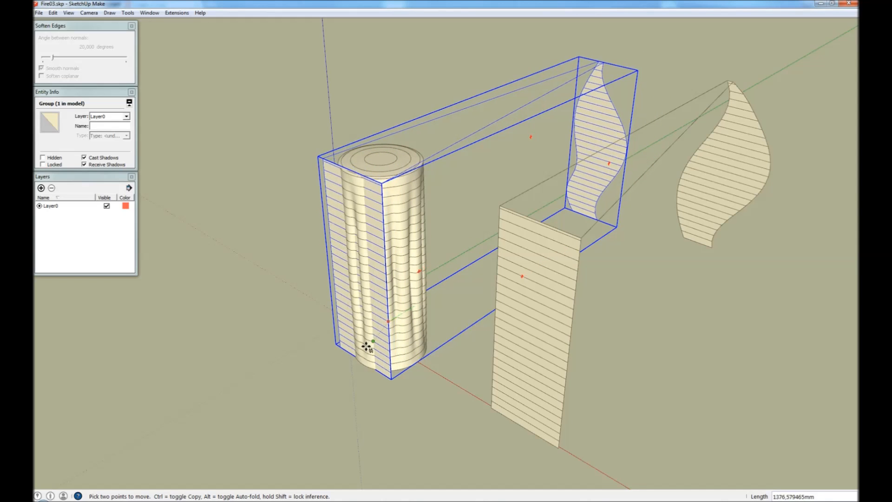
pyautogui.click(351, 354)
pyautogui.press('space')
pyautogui.click(367, 400)
# - Run Flowify without Cut on the layered cylinder together with the left panel-and-flame group
pyautogui.click(386, 303)
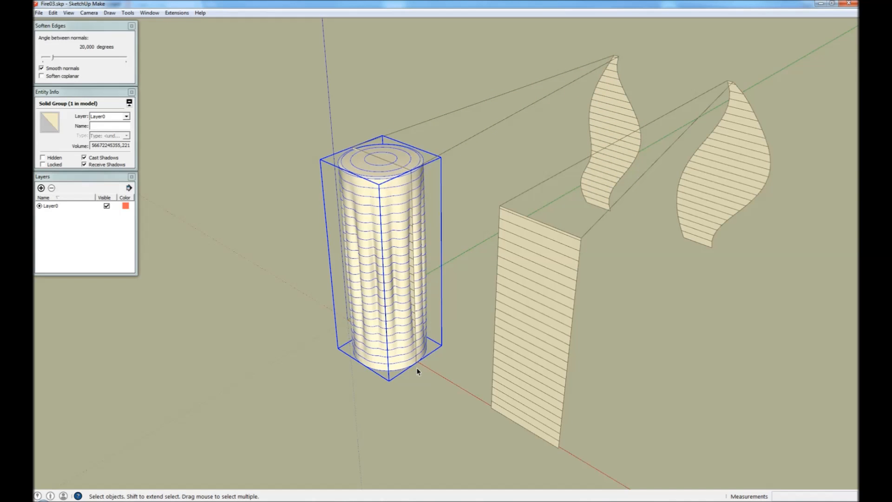
pyautogui.moveTo(401, 347); pyautogui.dragTo(371, 293)
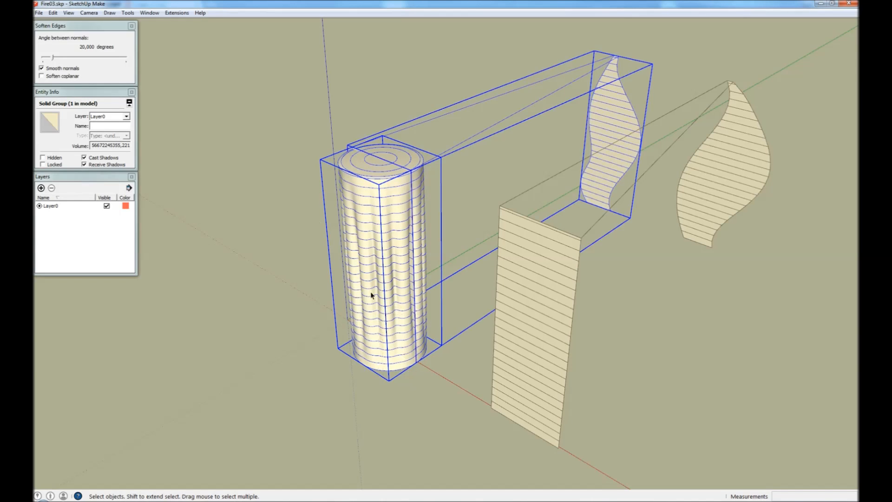
pyautogui.click(183, 14)
pyautogui.moveTo(185, 25)
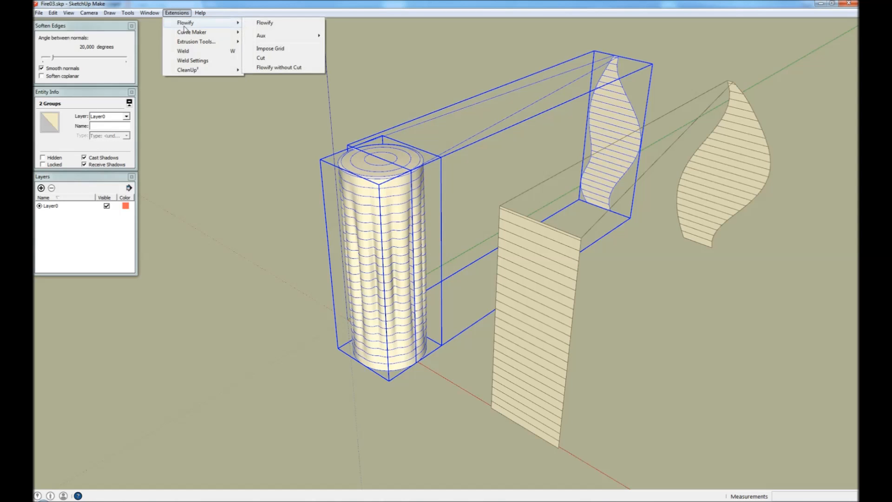
pyautogui.click(288, 68)
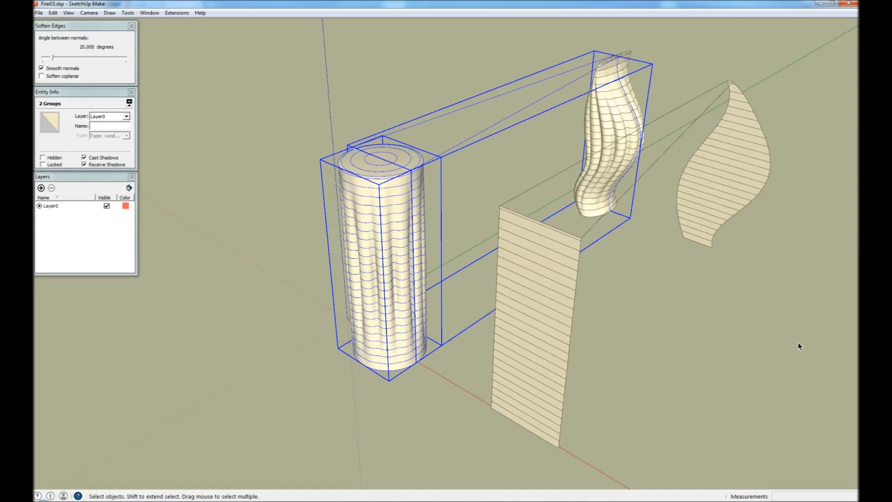
pyautogui.click(799, 347)
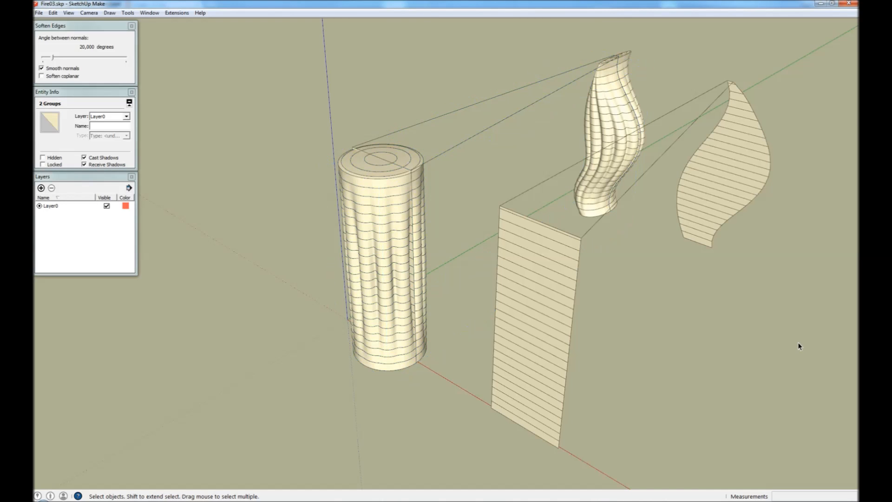
# - Examine the generated flame's shape and thickness from the front and side
pyautogui.moveTo(348, 355); pyautogui.dragTo(519, 253, button='middle')
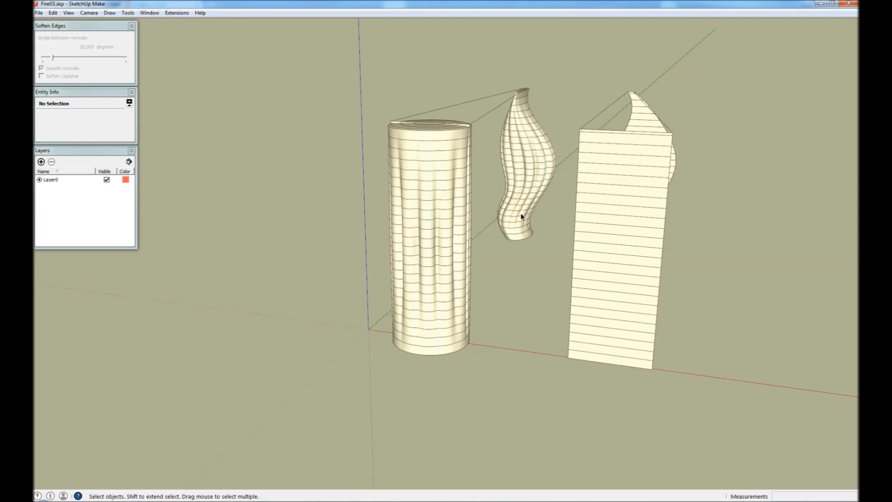
pyautogui.moveTo(474, 226); pyautogui.dragTo(567, 201, button='middle')
pyautogui.moveTo(406, 242); pyautogui.dragTo(755, 266, button='middle')
pyautogui.scroll(-2, 755, 266)
pyautogui.moveTo(507, 237); pyautogui.dragTo(537, 228, button='middle')
pyautogui.scroll(1, 376, 205)
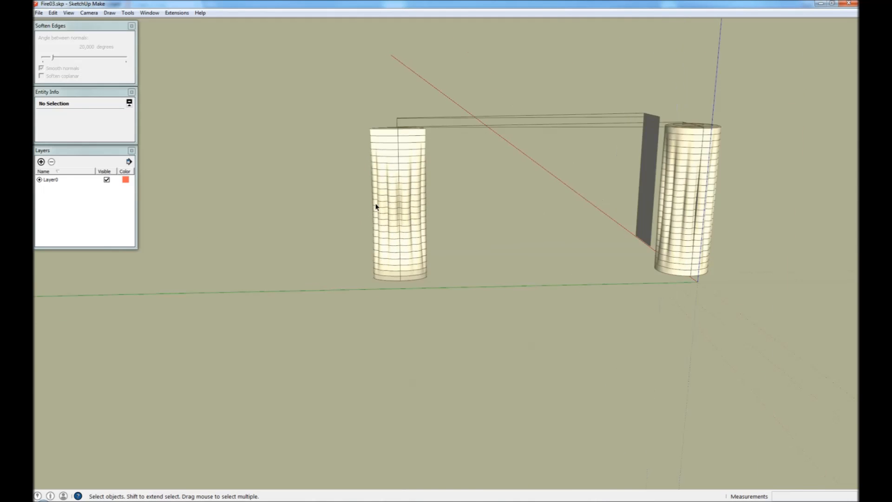
pyautogui.scroll(2, 377, 207)
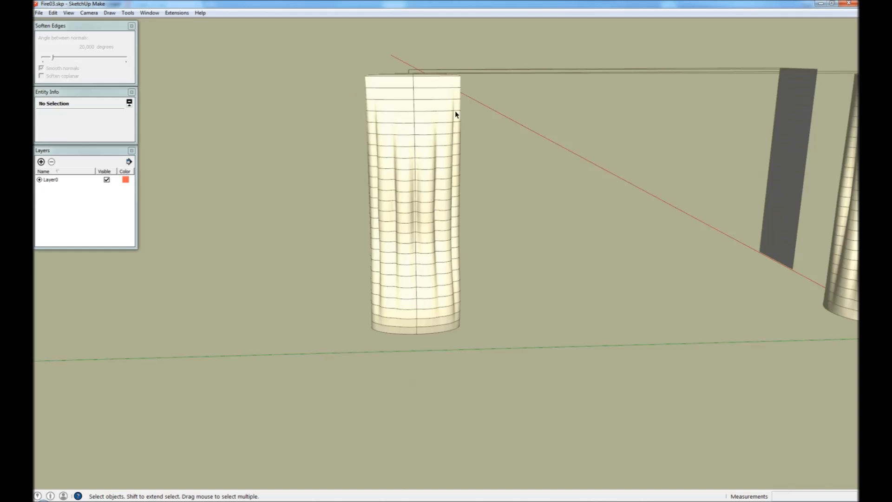
pyautogui.scroll(-5, 421, 319)
# - Copy the generated flame about 22895 mm to a spot near the red axis, beyond the right striped panel
pyautogui.moveTo(653, 223); pyautogui.dragTo(273, 308, button='middle')
pyautogui.click(407, 281)
pyautogui.press('m')
pyautogui.press('ctrl')
pyautogui.click(408, 280)
pyautogui.click(608, 343)
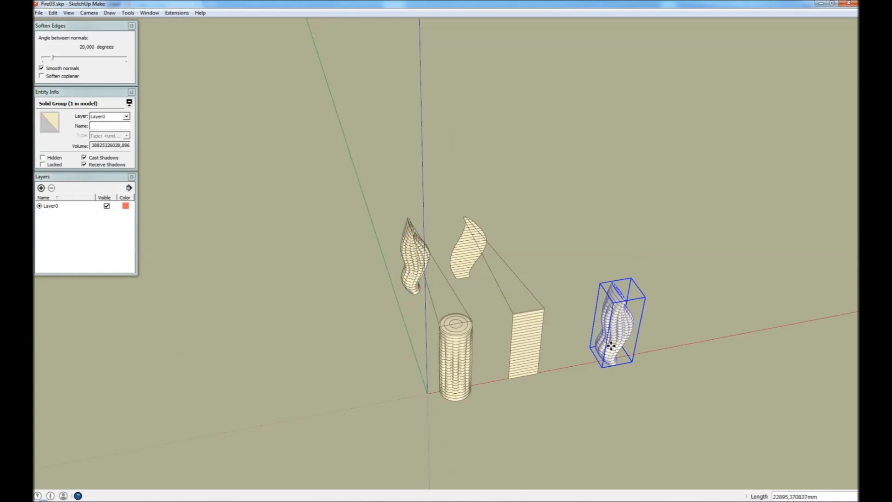
# - Rotate the copied flame 90 degrees about the vertical axis
pyautogui.press('q')
pyautogui.click(608, 371)
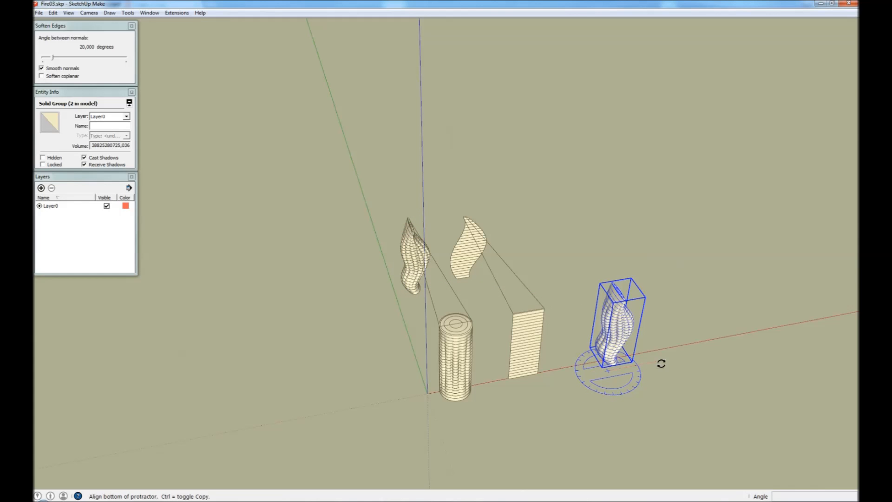
pyautogui.click(661, 363)
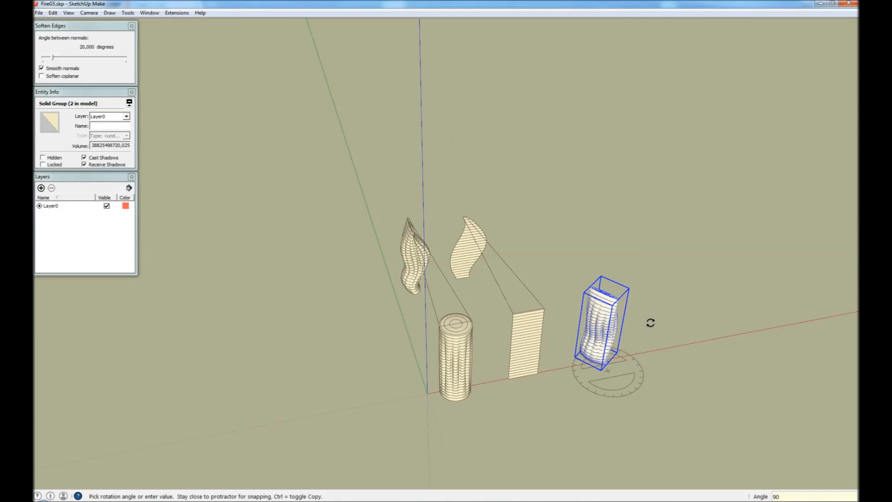
pyautogui.press('Return')
pyautogui.press('space')
# - Show hidden geometry and move the rotated flame copy by its base edge about 6298 mm onto the right striped panel
pyautogui.moveTo(692, 333); pyautogui.dragTo(358, 228, button='middle')
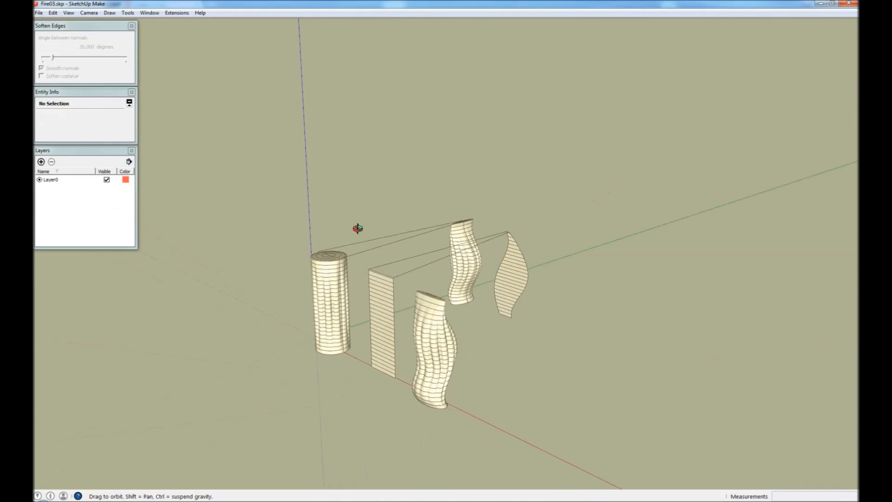
pyautogui.scroll(8, 434, 397)
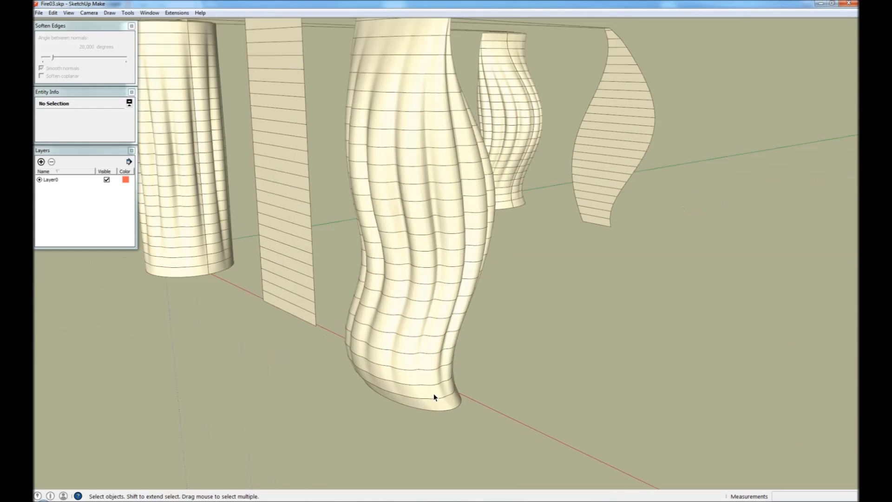
pyautogui.click(434, 397)
pyautogui.scroll(5, 444, 407)
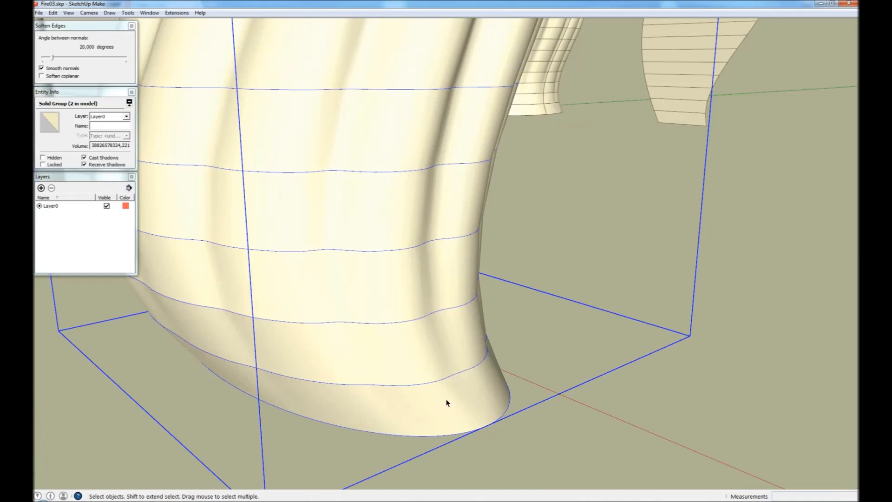
pyautogui.hotkey('alt', 'h')
pyautogui.moveTo(447, 400); pyautogui.dragTo(335, 397, button='middle')
pyautogui.scroll(4, 391, 429)
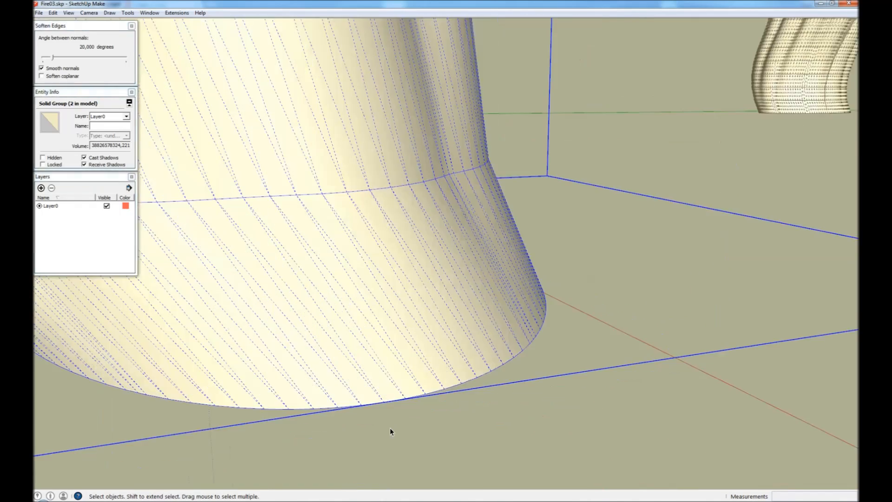
pyautogui.scroll(-5, 377, 416)
pyautogui.scroll(8, 363, 385)
pyautogui.press('m')
pyautogui.click(377, 422)
pyautogui.scroll(-6, 452, 383)
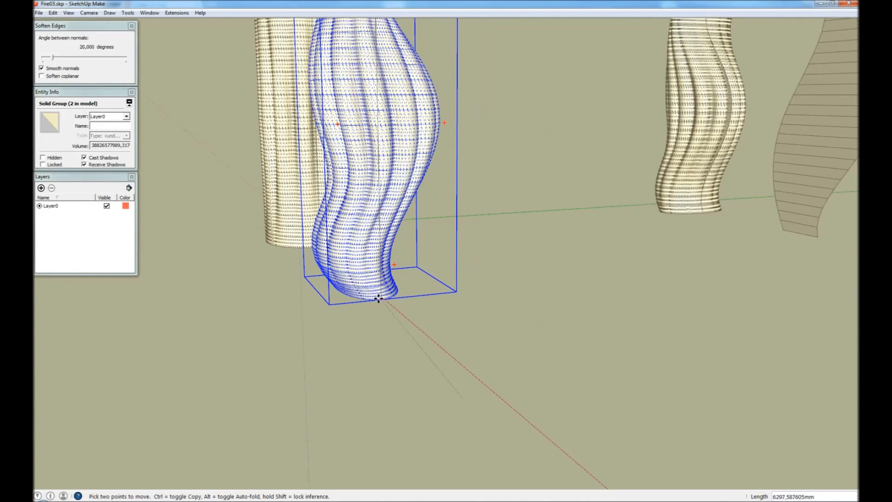
pyautogui.click(383, 300)
pyautogui.press('space')
# - Bend the rotated flame copy along the second flame shape by running Flowify without Cut on its two groups
pyautogui.click(391, 355)
pyautogui.scroll(-5, 405, 428)
pyautogui.moveTo(405, 430); pyautogui.dragTo(523, 440, button='middle')
pyautogui.moveTo(449, 359); pyautogui.dragTo(449, 359)
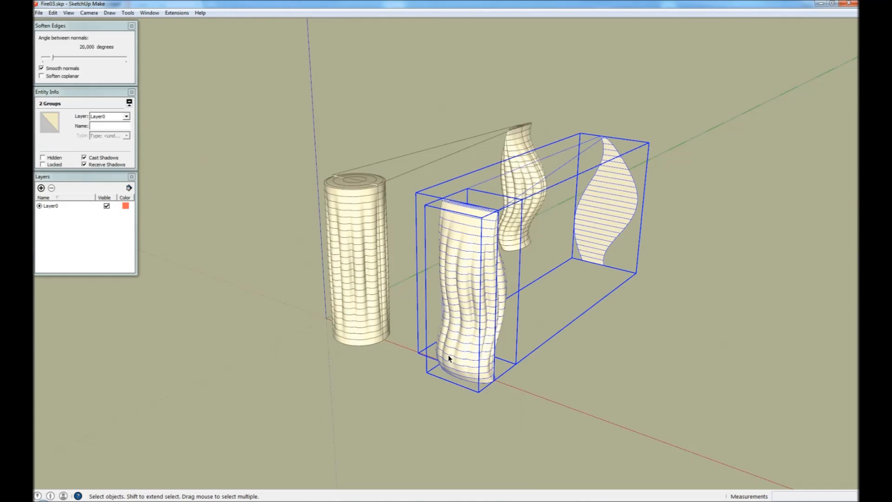
pyautogui.click(188, 14)
pyautogui.moveTo(212, 23)
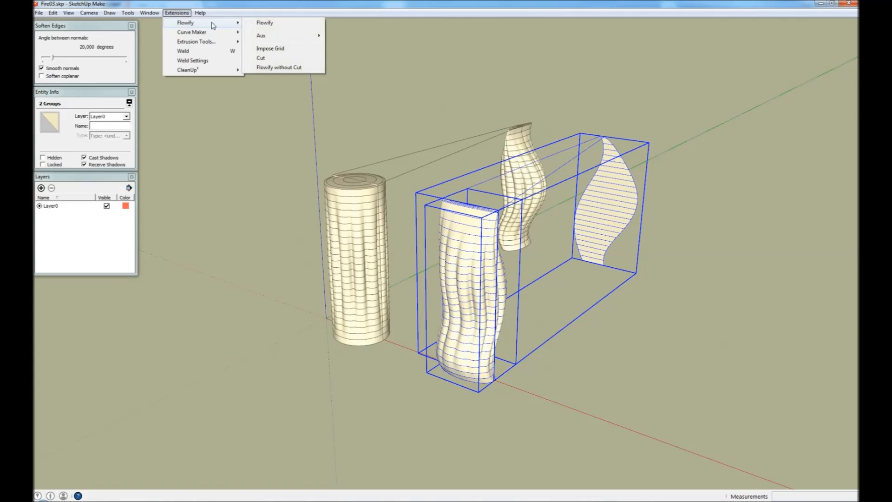
pyautogui.click(286, 68)
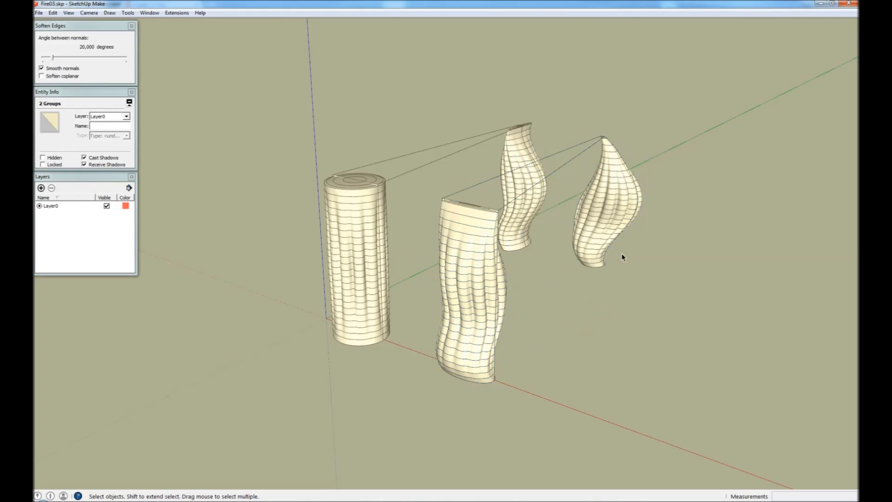
# - Copy the newly bent flame to an open spot near the red axis, well away from the source shapes
pyautogui.click(586, 232)
pyautogui.scroll(-3, 585, 232)
pyautogui.press('m')
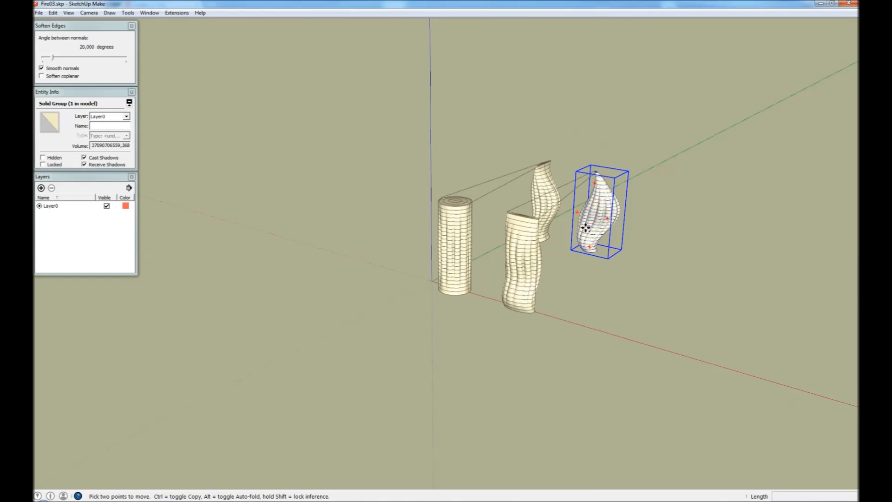
pyautogui.press('ctrl')
pyautogui.click(587, 229)
pyautogui.click(797, 367)
pyautogui.press('space')
pyautogui.click(450, 311)
# - Examine the copied flame's curved form from several sides, opening its group for a closer view and closing it again
pyautogui.scroll(-2, 632, 339)
pyautogui.scroll(2, 692, 357)
pyautogui.scroll(2, 691, 354)
pyautogui.moveTo(748, 306); pyautogui.dragTo(750, 302, button='middle')
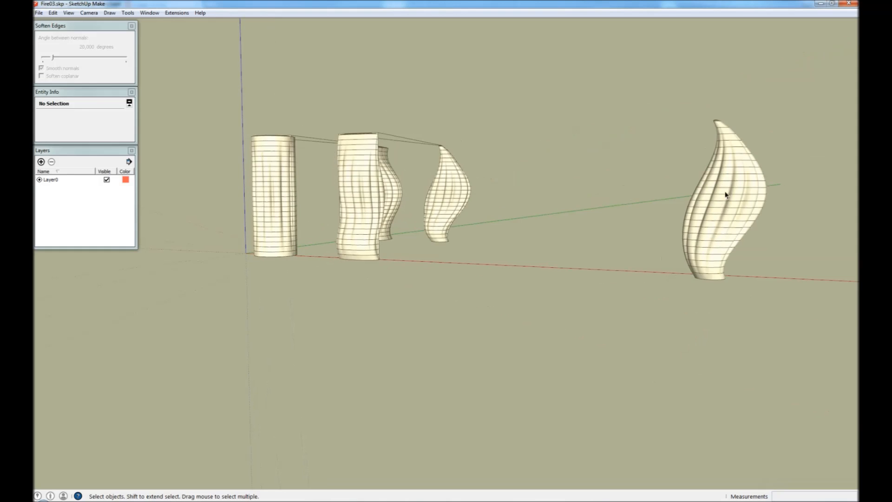
pyautogui.scroll(4, 731, 181)
pyautogui.moveTo(561, 242); pyautogui.dragTo(739, 301, button='middle')
pyautogui.scroll(-5, 473, 251)
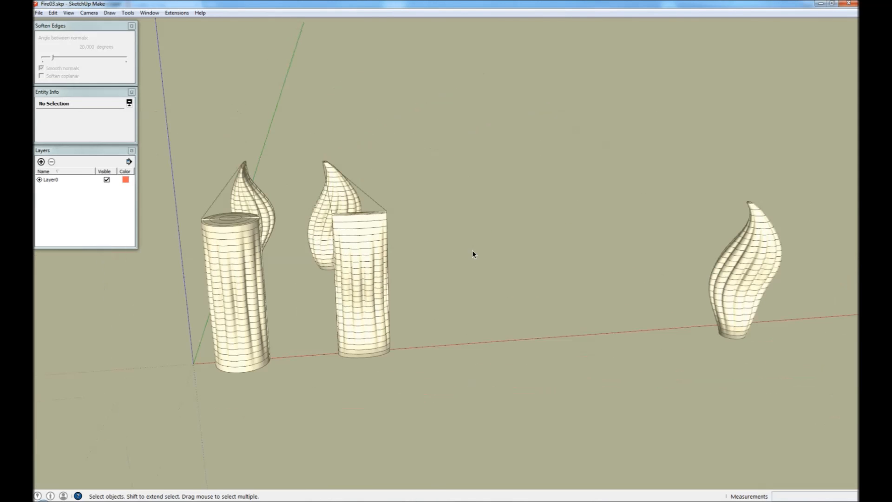
pyautogui.scroll(-1, 644, 272)
pyautogui.doubleClick(741, 274)
pyautogui.moveTo(746, 278); pyautogui.dragTo(285, 283, button='middle')
pyautogui.scroll(2, 286, 282)
pyautogui.scroll(2, 286, 283)
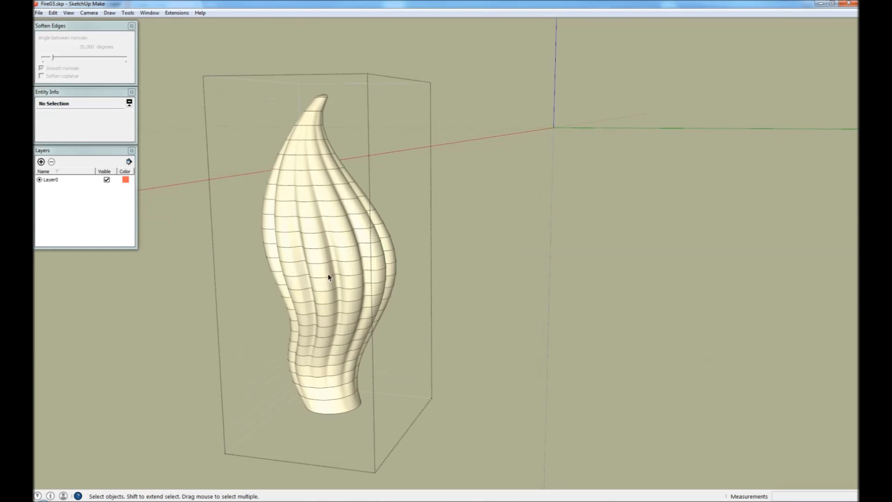
pyautogui.moveTo(414, 297); pyautogui.dragTo(448, 295, button='middle')
pyautogui.click(545, 394)
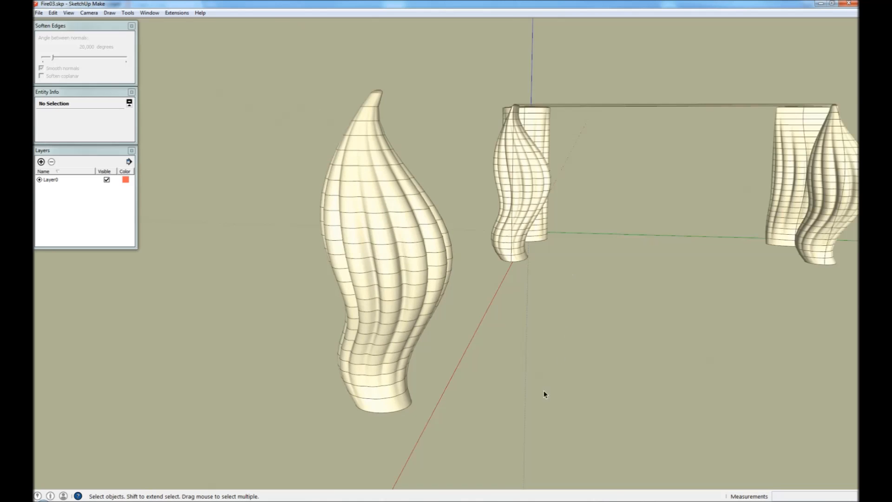
# - Switch to Windows Photo Viewer to view the paintbrush rendering Flow(ify).png
pyautogui.click(495, 500)
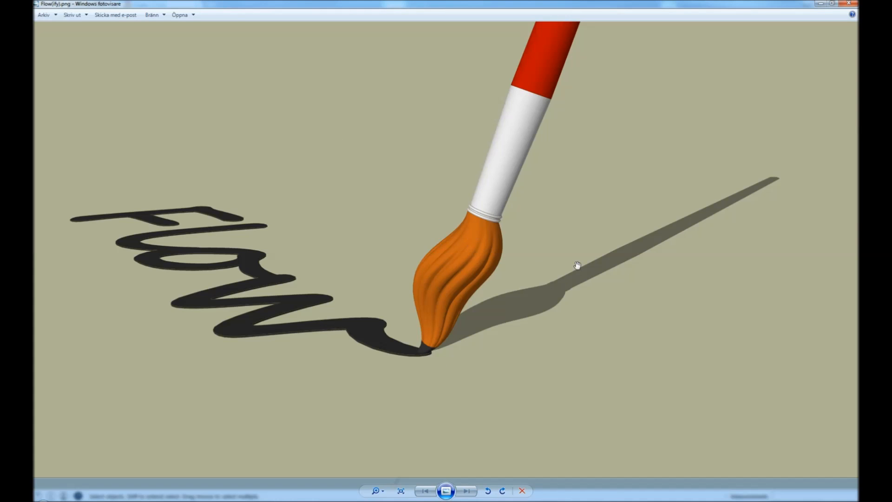